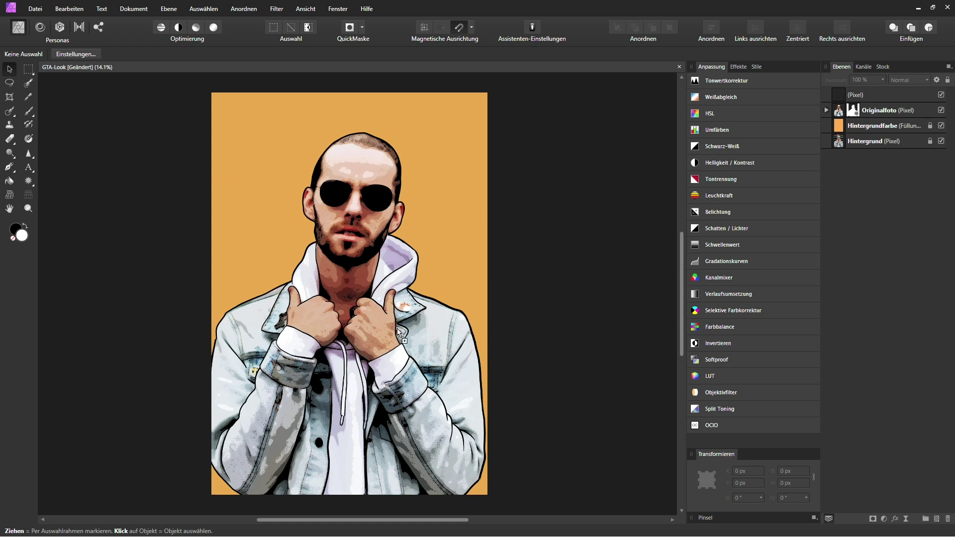
Step: Place the palm-tree photo higher on the canvas and move the Palmen layer below Originalfoto
{"action": "left_click", "coordinate": [273, 217]}
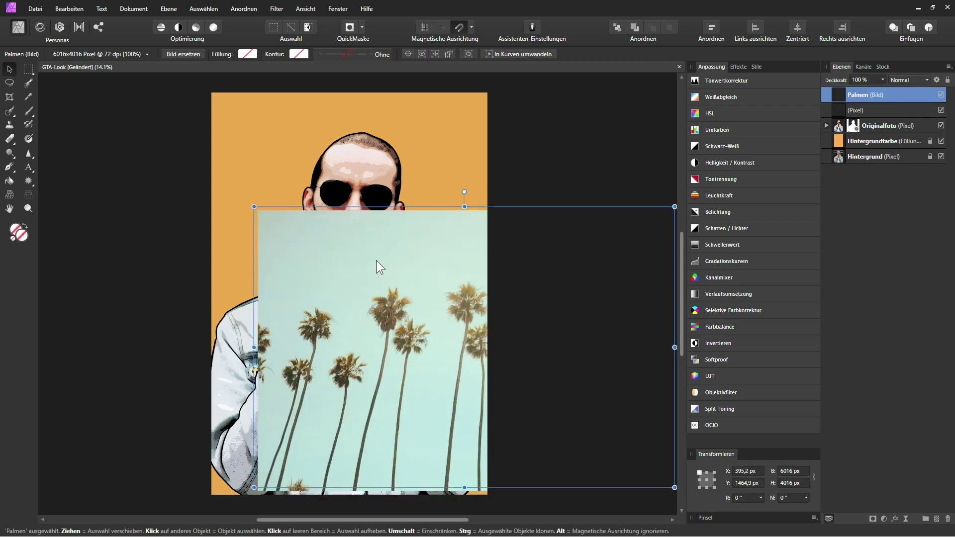
{"action": "left_click_drag", "start_coordinate": [376, 261], "coordinate": [258, 174]}
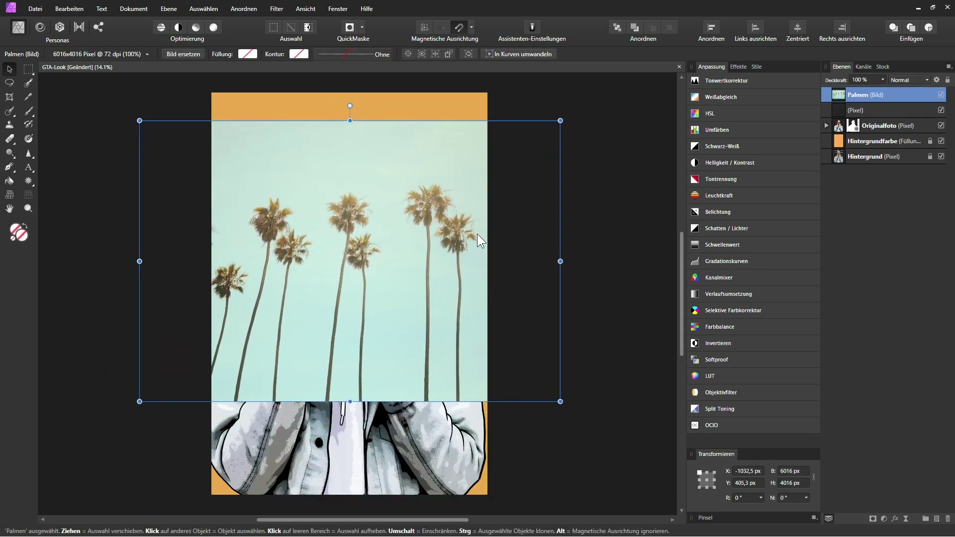
{"action": "scroll", "coordinate": [360, 223], "scroll_direction": "down", "scroll_amount": 3}
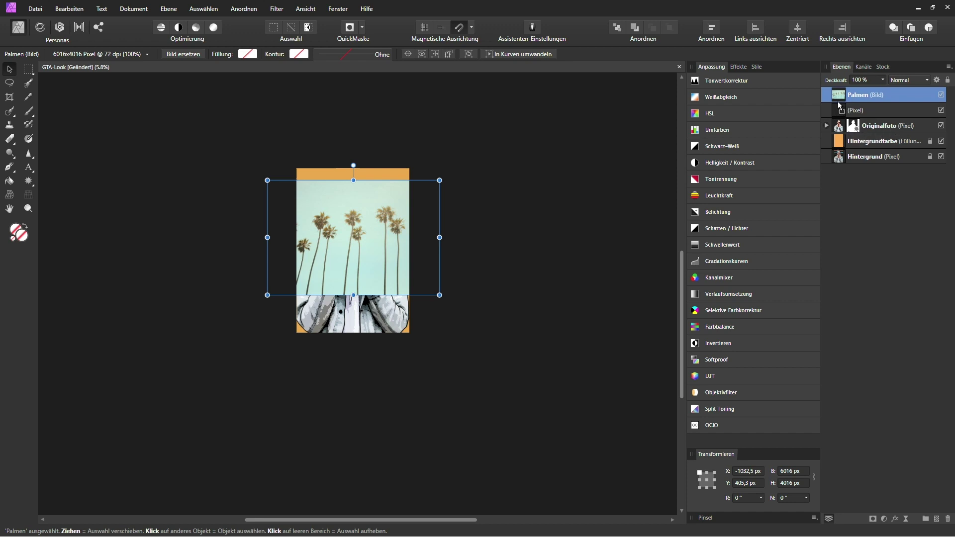
{"action": "left_click_drag", "start_coordinate": [839, 99], "coordinate": [851, 134]}
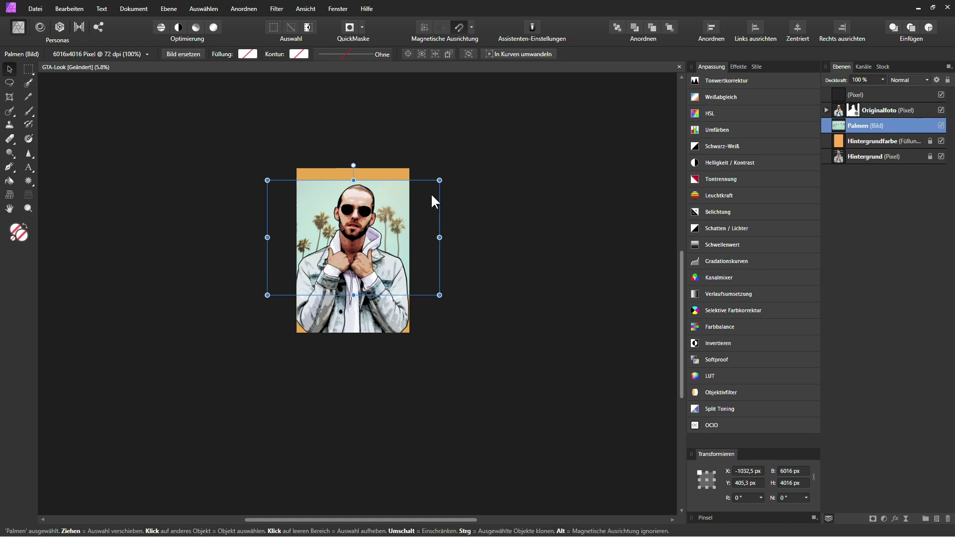
Step: Scale the palm photo up and shift it down and left toward covering the canvas
{"action": "left_click_drag", "start_coordinate": [439, 180], "coordinate": [507, 150]}
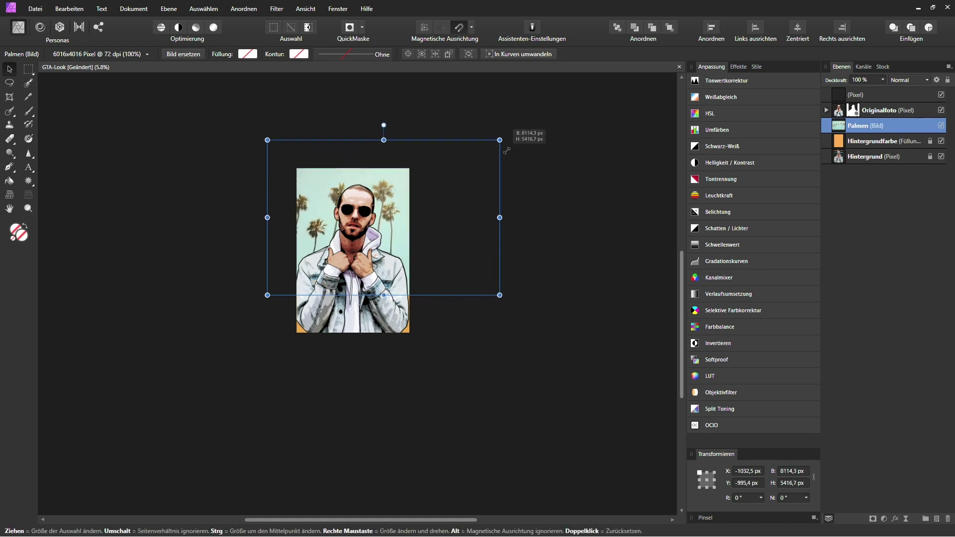
{"action": "left_click_drag", "start_coordinate": [268, 140], "coordinate": [258, 135]}
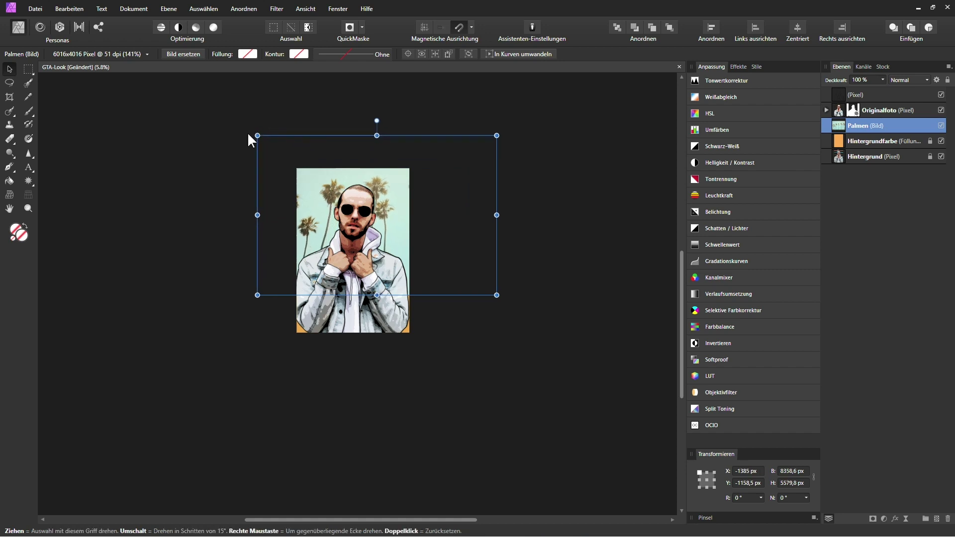
{"action": "left_click_drag", "start_coordinate": [310, 175], "coordinate": [296, 202]}
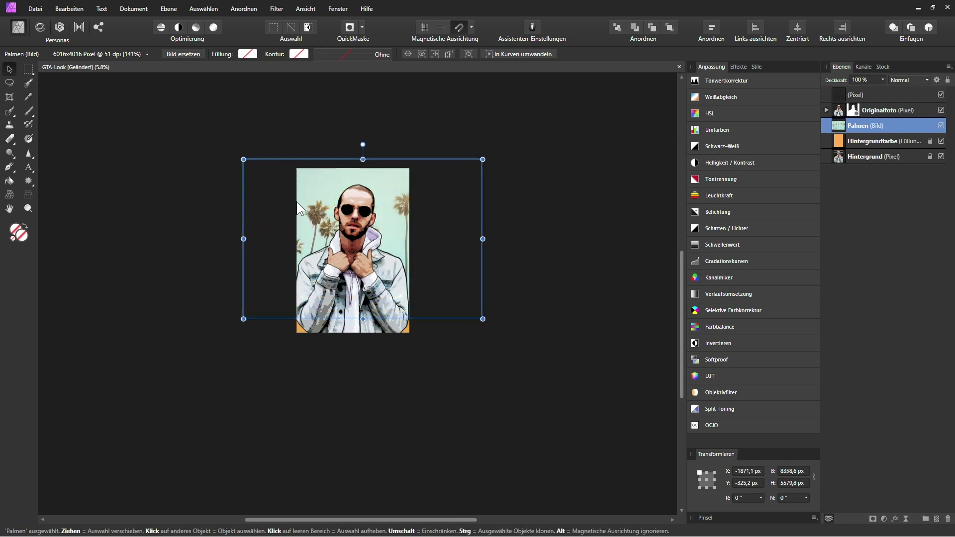
{"action": "left_click_drag", "start_coordinate": [482, 159], "coordinate": [554, 113]}
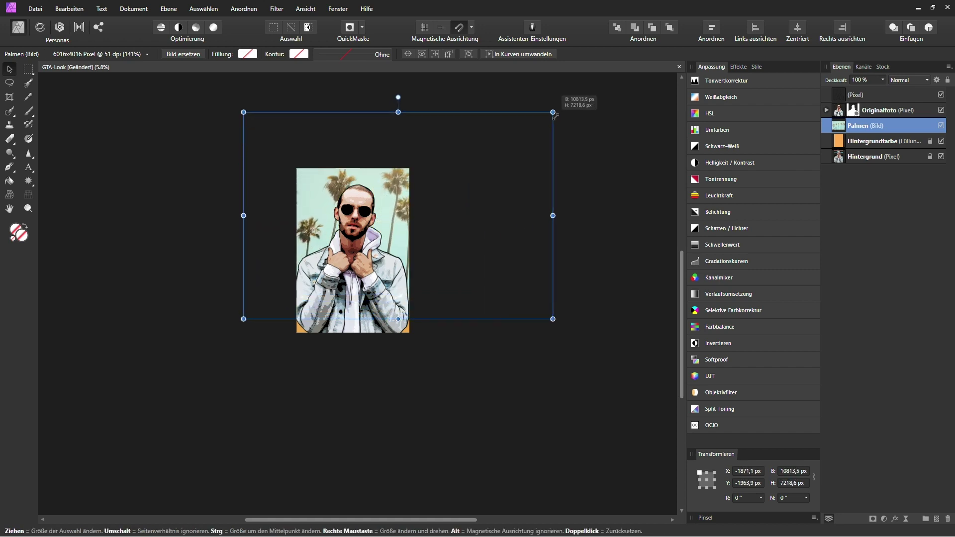
{"action": "left_click_drag", "start_coordinate": [243, 319], "coordinate": [221, 333]}
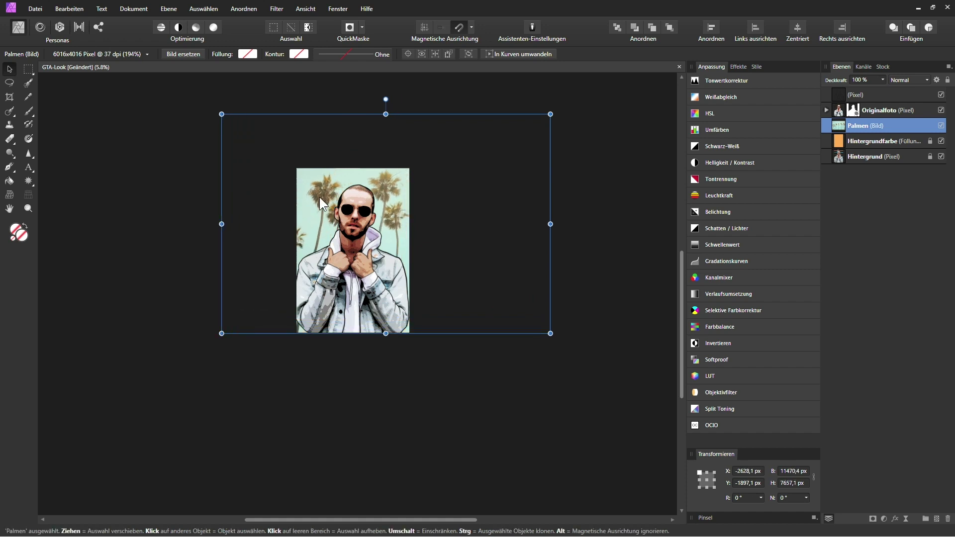
{"action": "left_click_drag", "start_coordinate": [319, 197], "coordinate": [318, 208]}
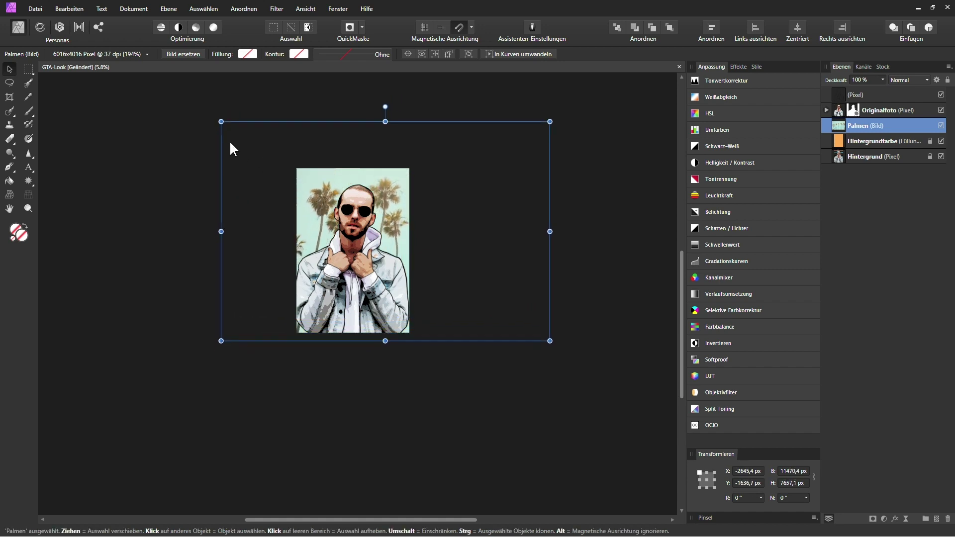
Step: Fine-tune the palm photo's size and position, widening it left and right to fill the canvas
{"action": "left_click_drag", "start_coordinate": [221, 121], "coordinate": [232, 138]}
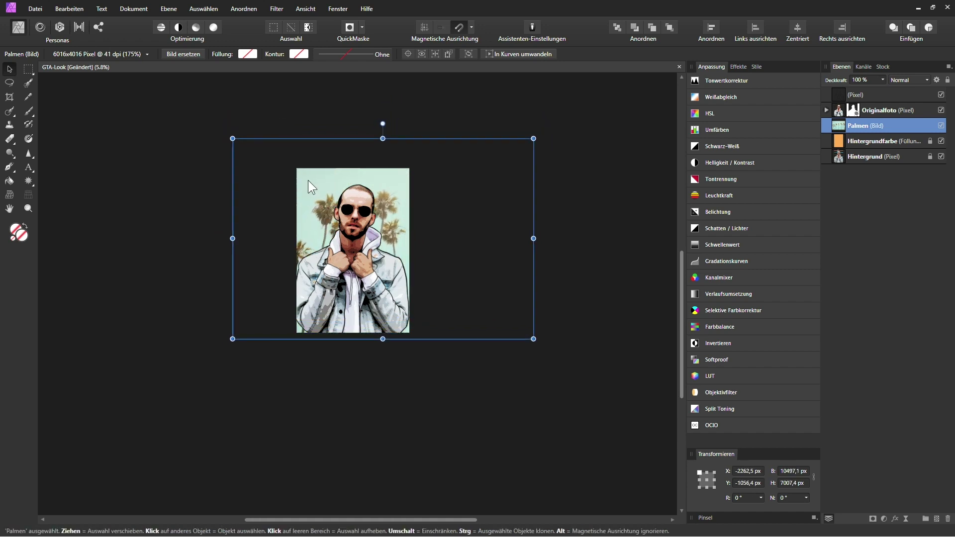
{"action": "left_click_drag", "start_coordinate": [308, 181], "coordinate": [304, 182]}
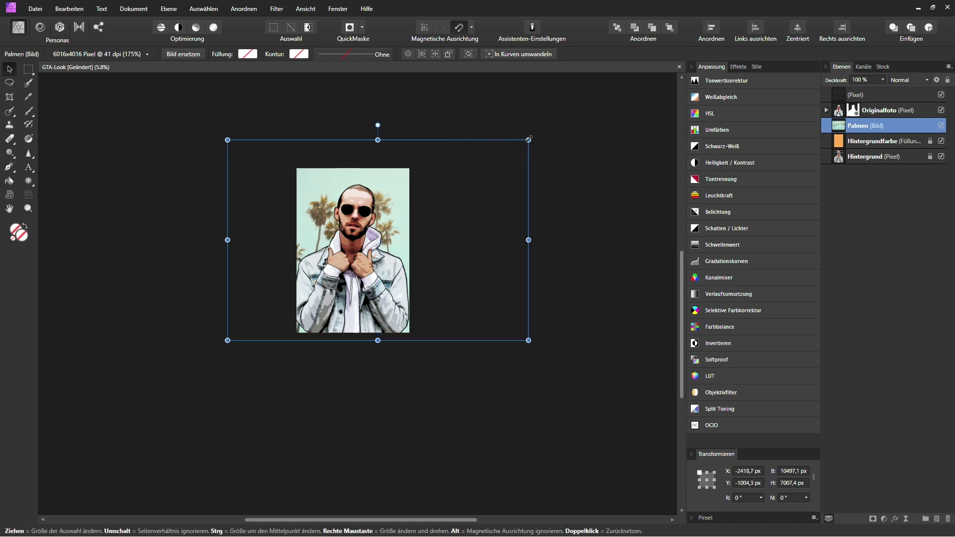
{"action": "left_click_drag", "start_coordinate": [529, 139], "coordinate": [542, 132]}
{"action": "left_click_drag", "start_coordinate": [404, 183], "coordinate": [404, 184]}
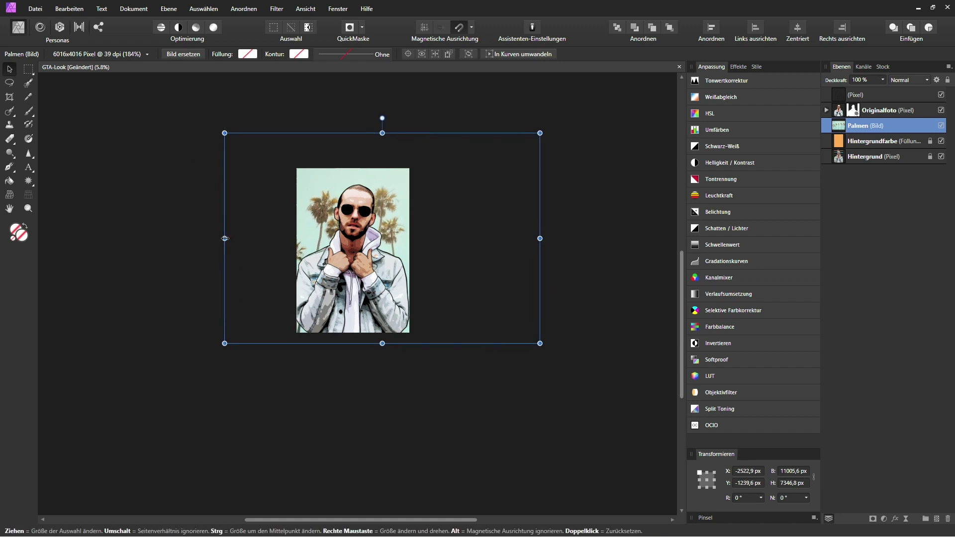
{"action": "left_click_drag", "start_coordinate": [225, 239], "coordinate": [216, 238]}
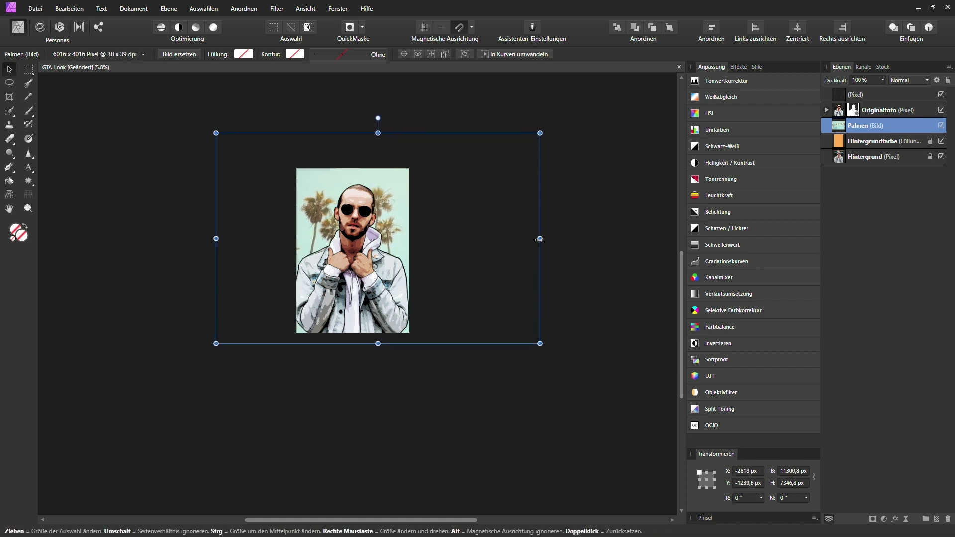
{"action": "left_click_drag", "start_coordinate": [539, 239], "coordinate": [554, 238]}
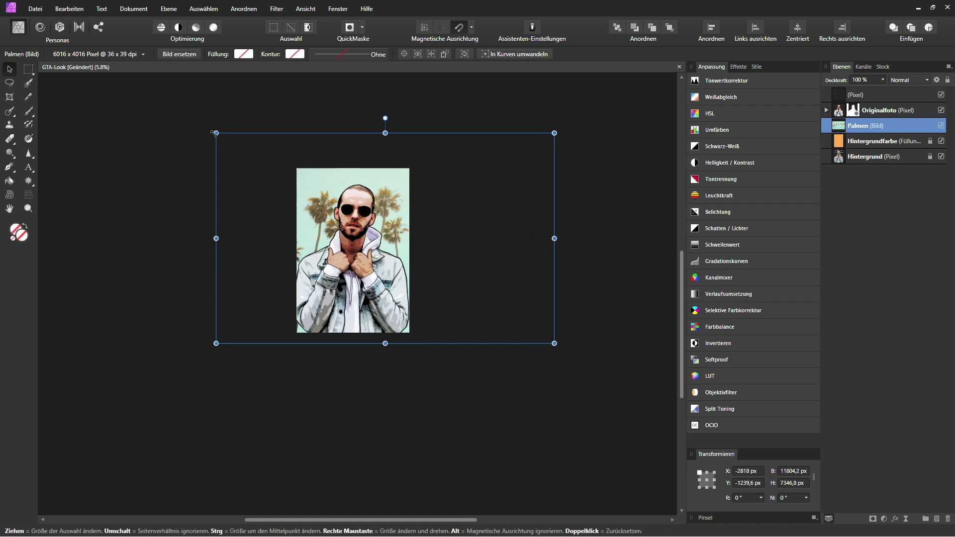
{"action": "left_click_drag", "start_coordinate": [213, 132], "coordinate": [207, 132]}
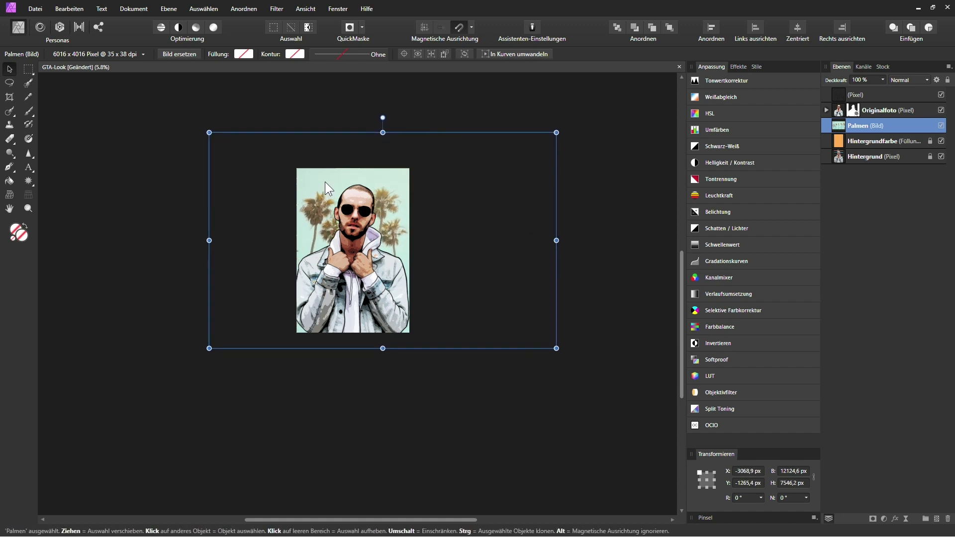
{"action": "left_click_drag", "start_coordinate": [325, 182], "coordinate": [325, 181]}
Step: Reselect the Palmen layer and show its live filter list of blur, sharpen and distortion options
{"action": "left_click", "coordinate": [587, 203]}
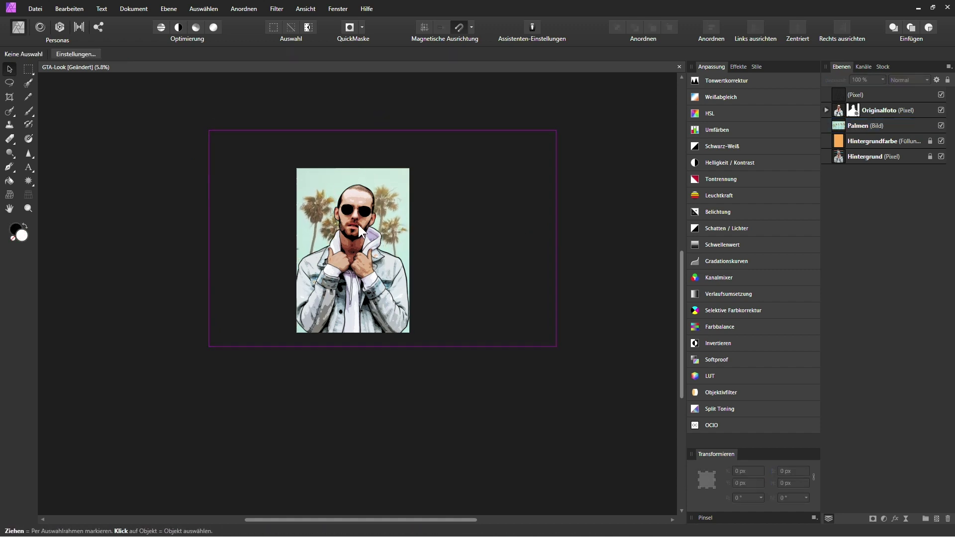
{"action": "scroll", "coordinate": [308, 219], "scroll_direction": "up", "scroll_amount": 3}
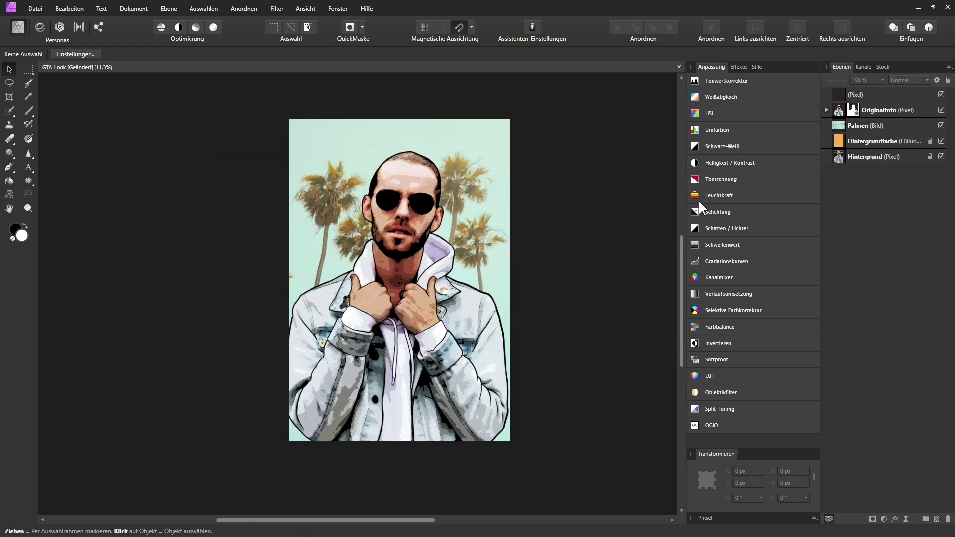
{"action": "left_click", "coordinate": [858, 126]}
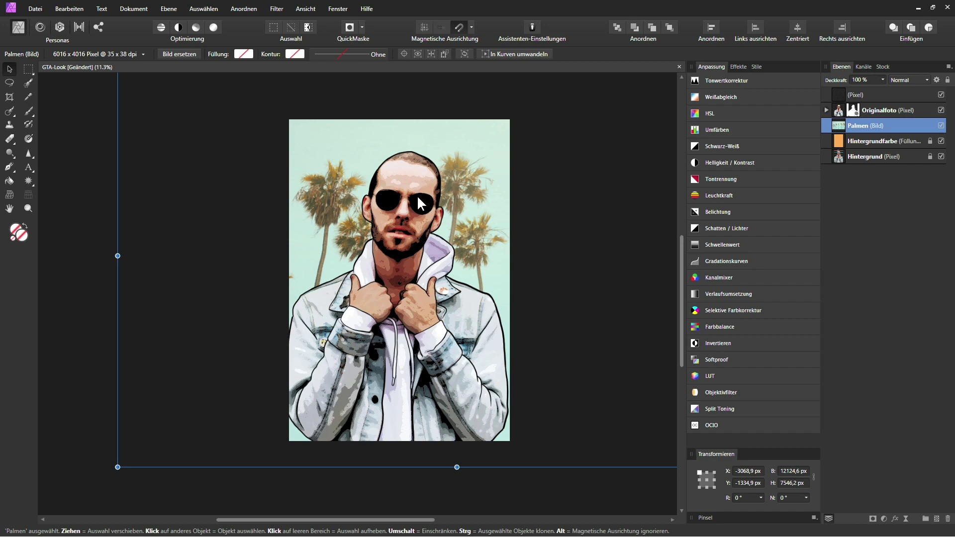
{"action": "scroll", "coordinate": [418, 197], "scroll_direction": "up", "scroll_amount": 1}
{"action": "scroll", "coordinate": [447, 231], "scroll_direction": "up", "scroll_amount": 1}
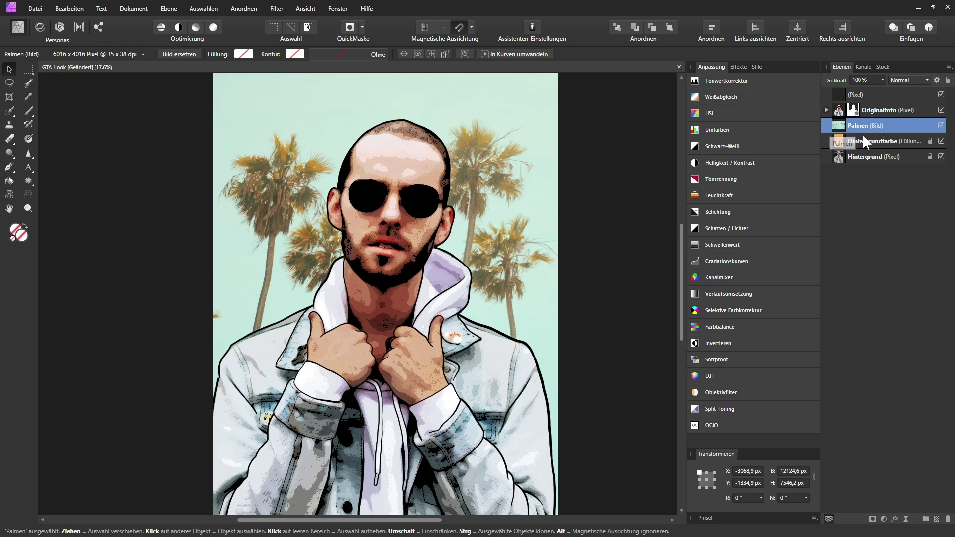
{"action": "left_click", "coordinate": [906, 518]}
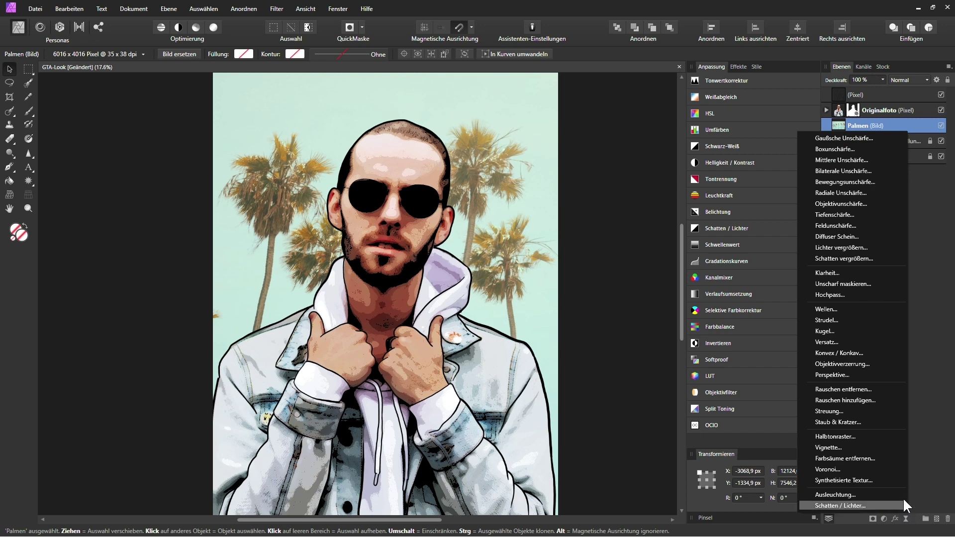
Step: Nest a Staub & Kratzer live filter in Palmen at 24.3 px radius, blended as Dunklere Farbe
{"action": "left_click", "coordinate": [844, 421]}
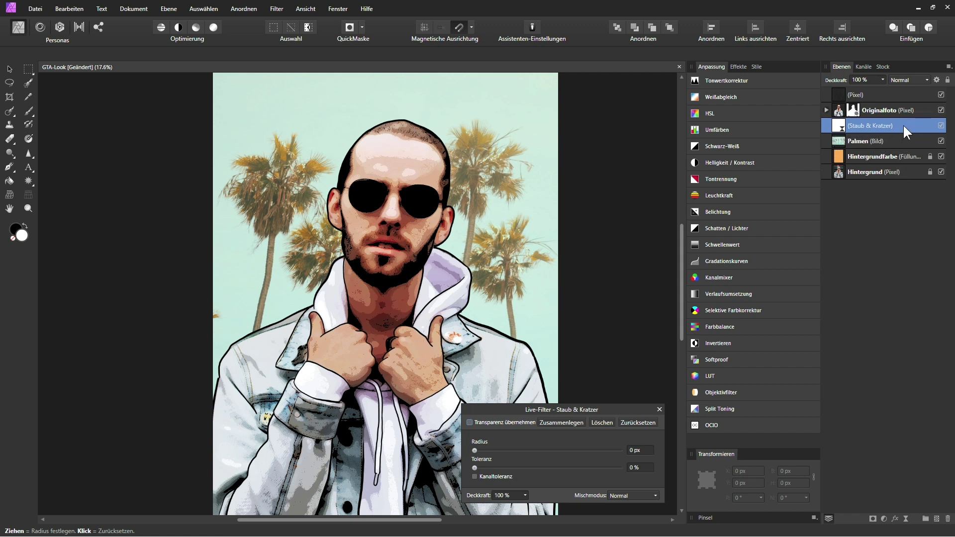
{"action": "left_click_drag", "start_coordinate": [903, 124], "coordinate": [897, 144]}
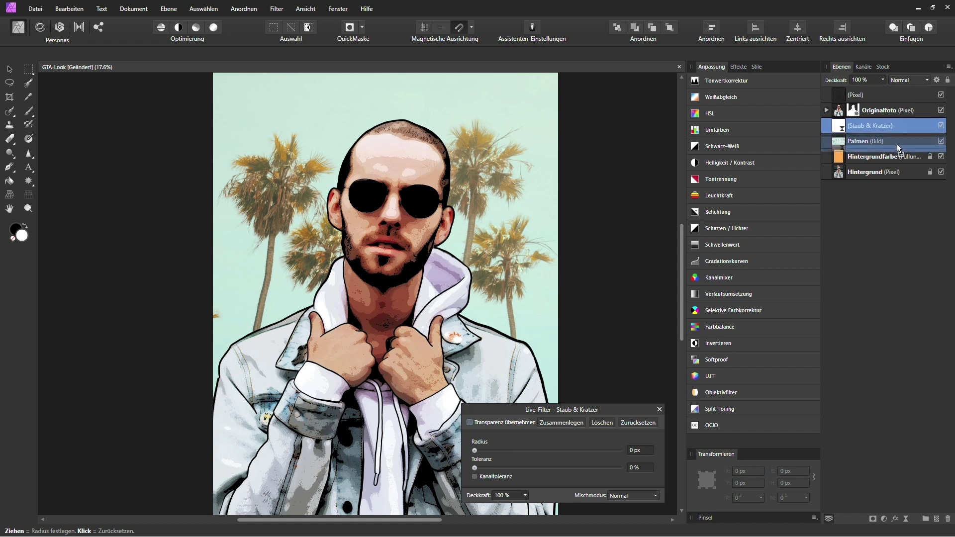
{"action": "left_click_drag", "start_coordinate": [897, 144], "coordinate": [897, 144]}
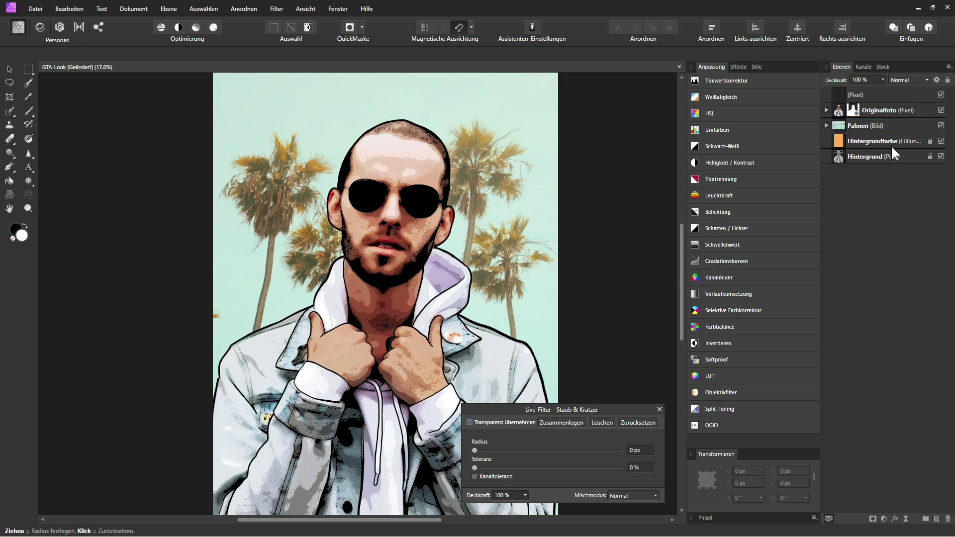
{"action": "left_click", "coordinate": [827, 125]}
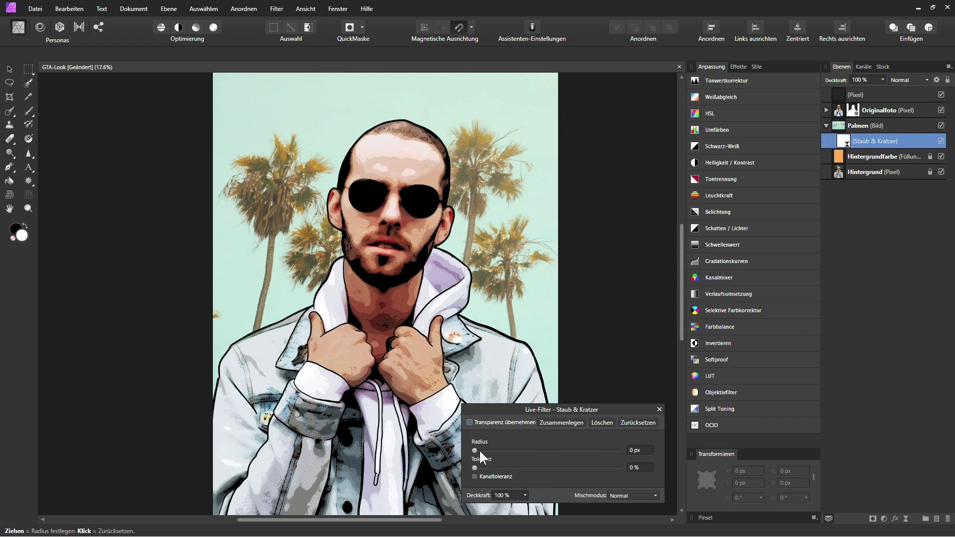
{"action": "left_click_drag", "start_coordinate": [473, 450], "coordinate": [509, 450]}
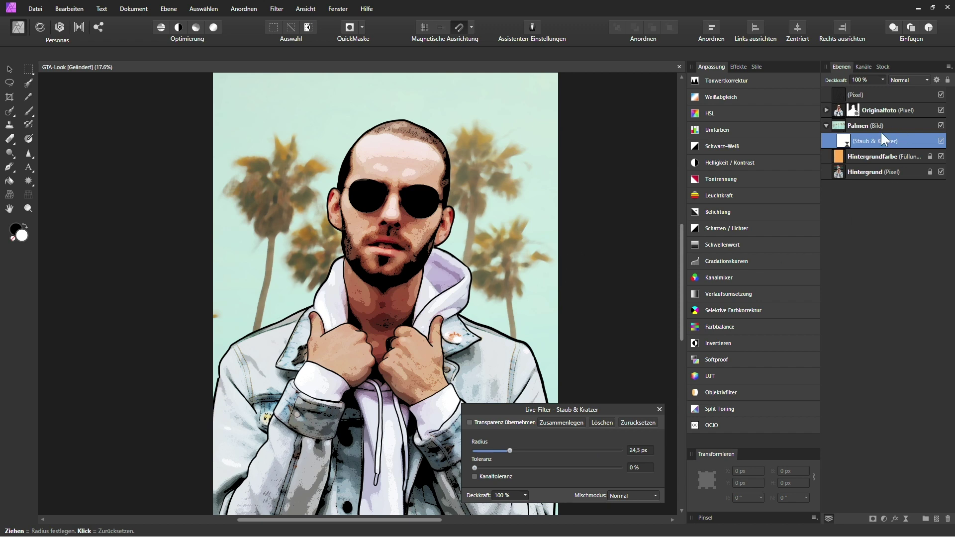
{"action": "left_click", "coordinate": [920, 84]}
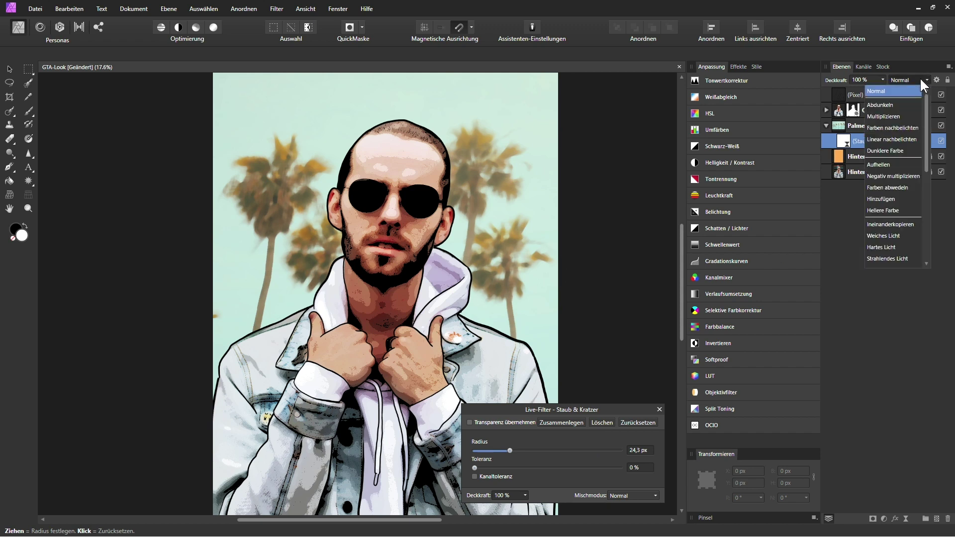
{"action": "left_click", "coordinate": [889, 149]}
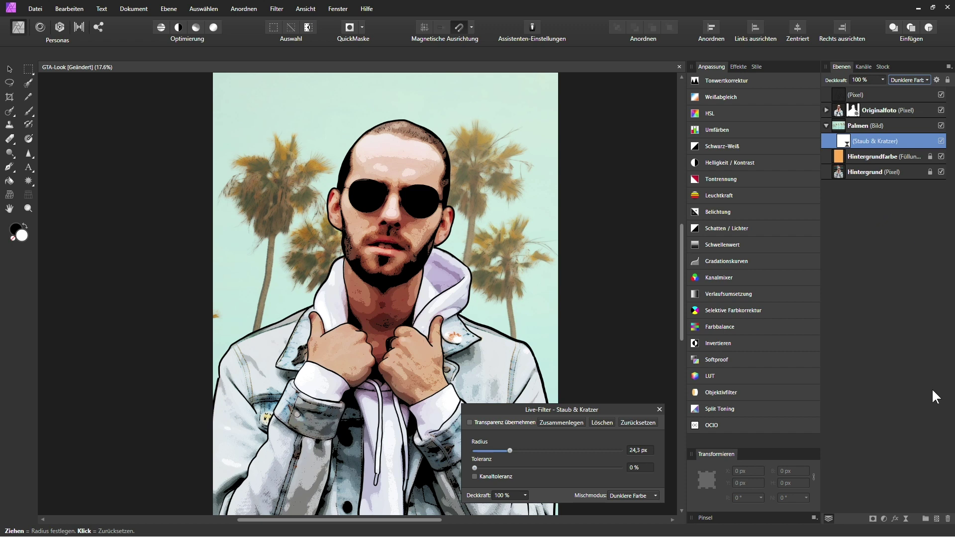
Step: Add a Tontrennung adjustment to the palms with Tonabstufungen set to 6
{"action": "left_click", "coordinate": [885, 519]}
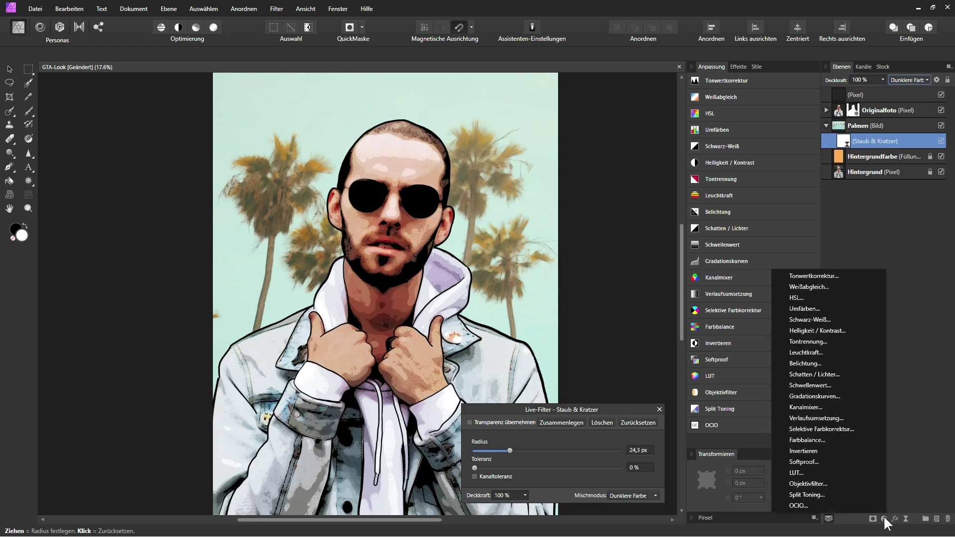
{"action": "left_click", "coordinate": [815, 341]}
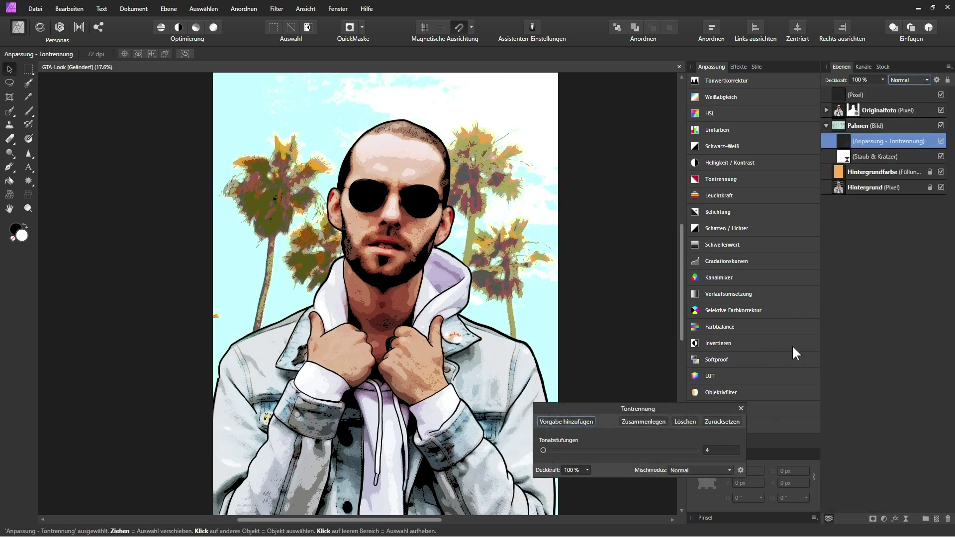
{"action": "left_click_drag", "start_coordinate": [545, 449], "coordinate": [575, 449]}
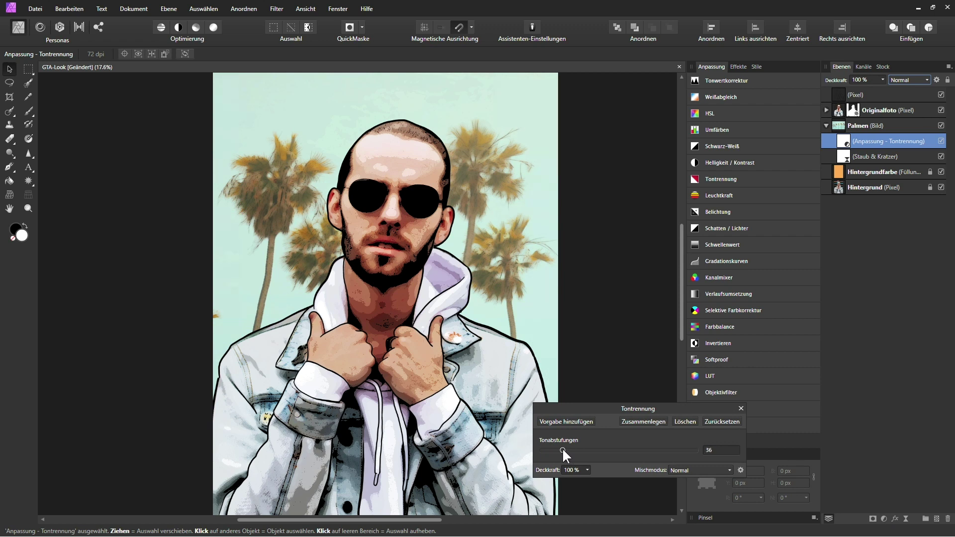
{"action": "left_click_drag", "start_coordinate": [554, 449], "coordinate": [545, 450]}
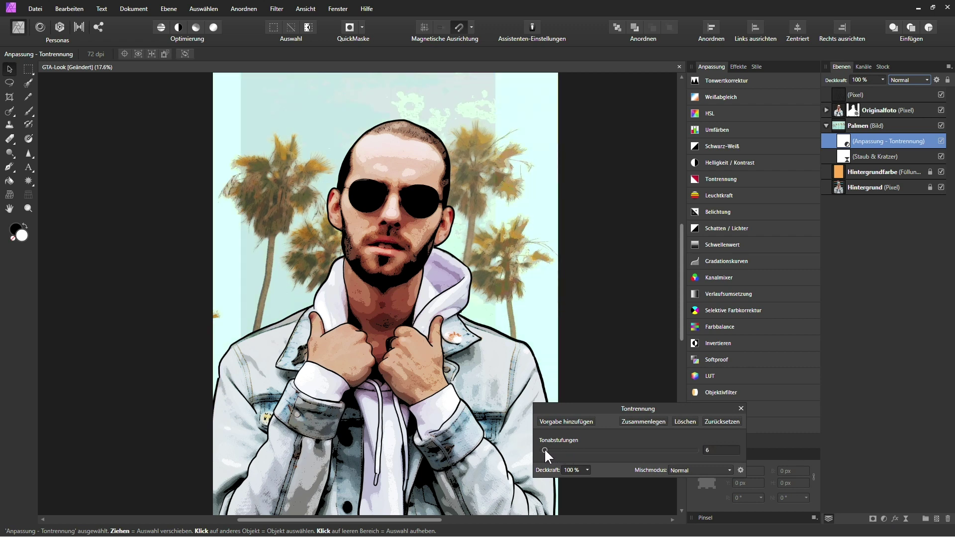
{"action": "left_click_drag", "start_coordinate": [544, 449], "coordinate": [544, 449]}
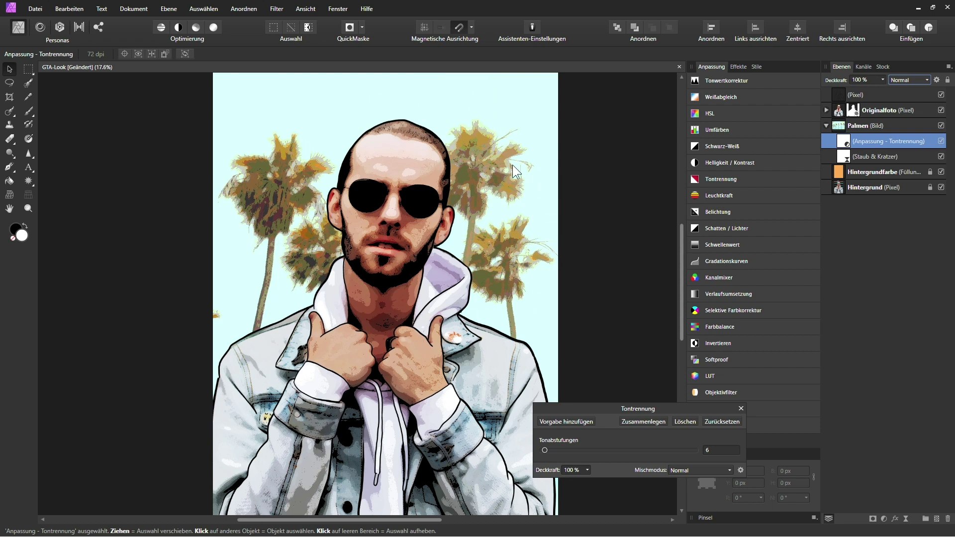
Step: Blend the posterize adjustment in Luminanz mode, compare it on and off, and close it
{"action": "left_click", "coordinate": [904, 80]}
{"action": "left_click_drag", "start_coordinate": [925, 111], "coordinate": [923, 217]}
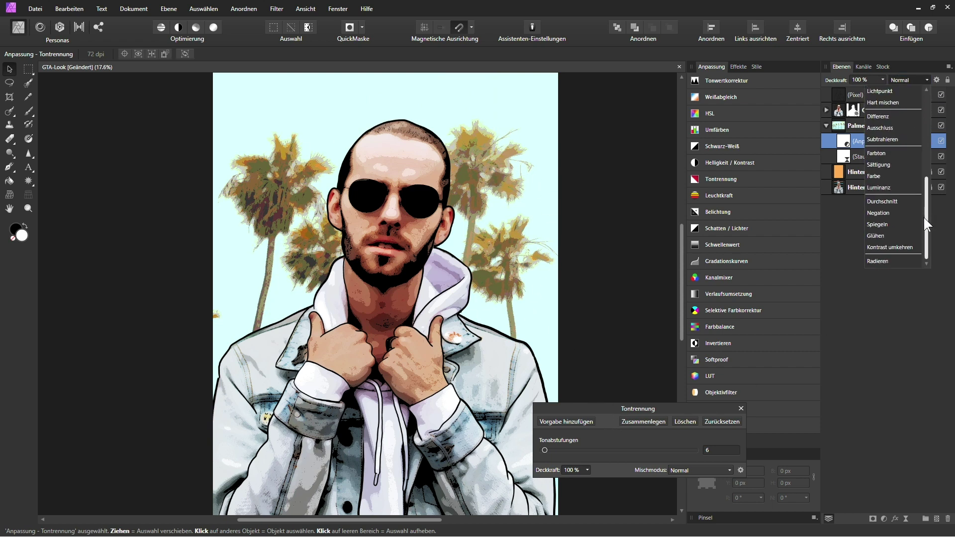
{"action": "left_click", "coordinate": [887, 186]}
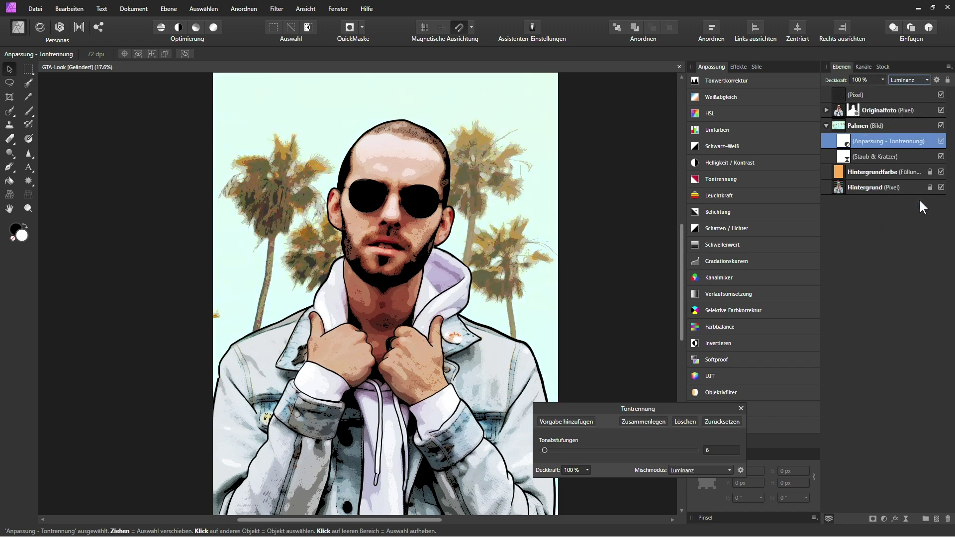
{"action": "left_click", "coordinate": [942, 140]}
{"action": "left_click", "coordinate": [942, 142]}
{"action": "left_click", "coordinate": [741, 408]}
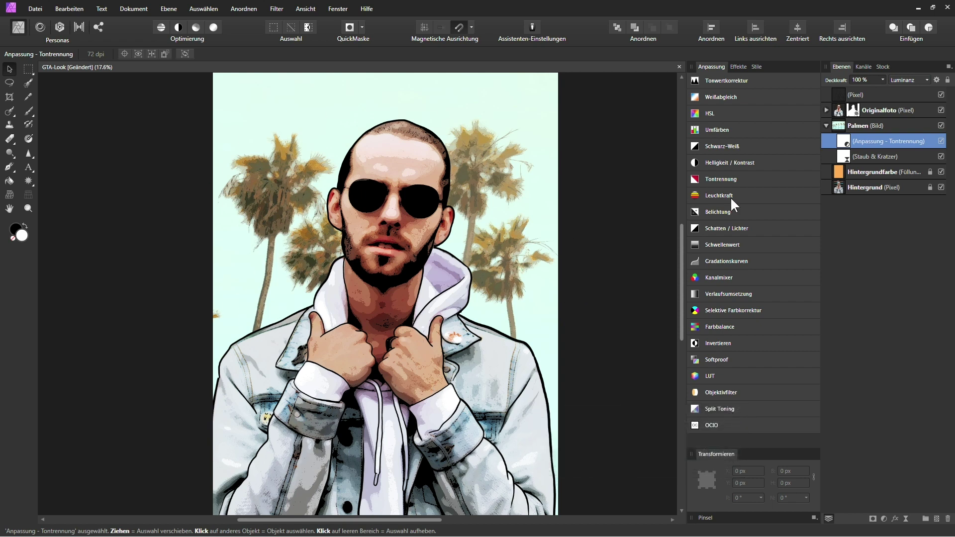
Step: Add a Gradationskurven adjustment shaped into a gentle S-curve: upper point raised, lower point lowered
{"action": "left_click", "coordinate": [885, 519]}
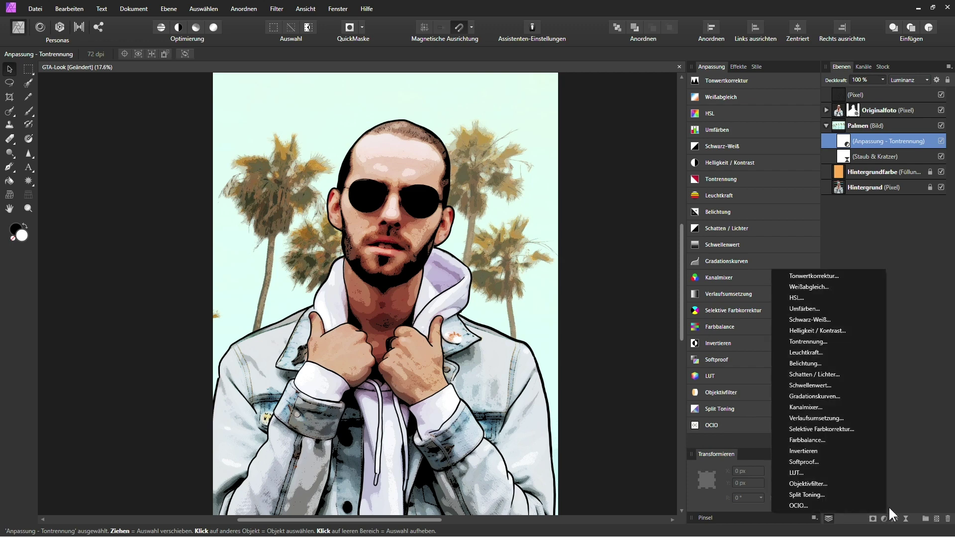
{"action": "left_click", "coordinate": [816, 396]}
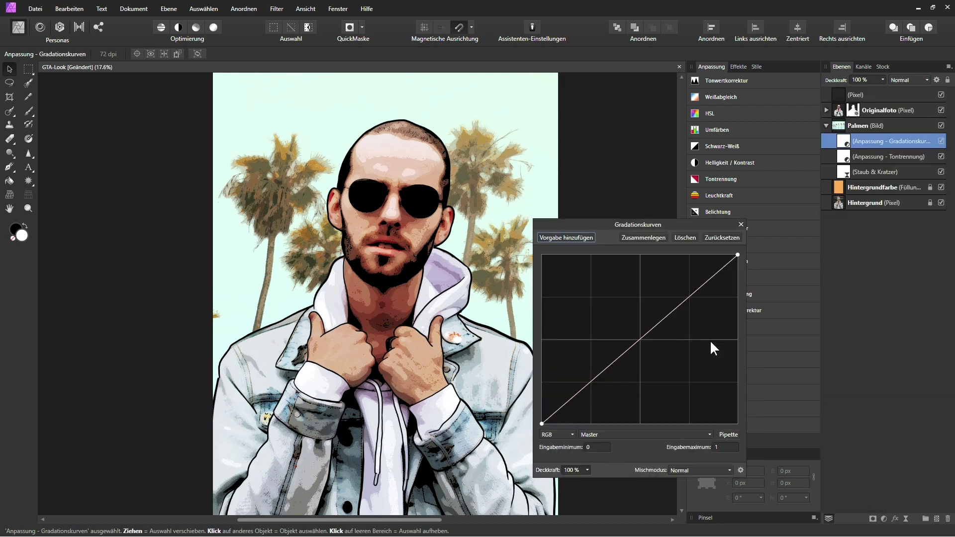
{"action": "left_click", "coordinate": [641, 338]}
{"action": "left_click_drag", "start_coordinate": [687, 294], "coordinate": [688, 292]}
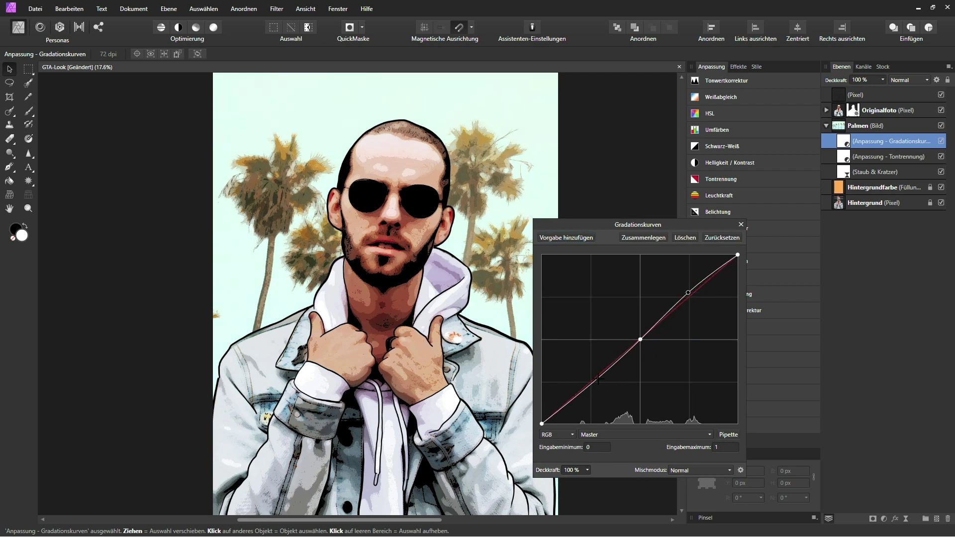
{"action": "left_click_drag", "start_coordinate": [598, 380], "coordinate": [602, 386]}
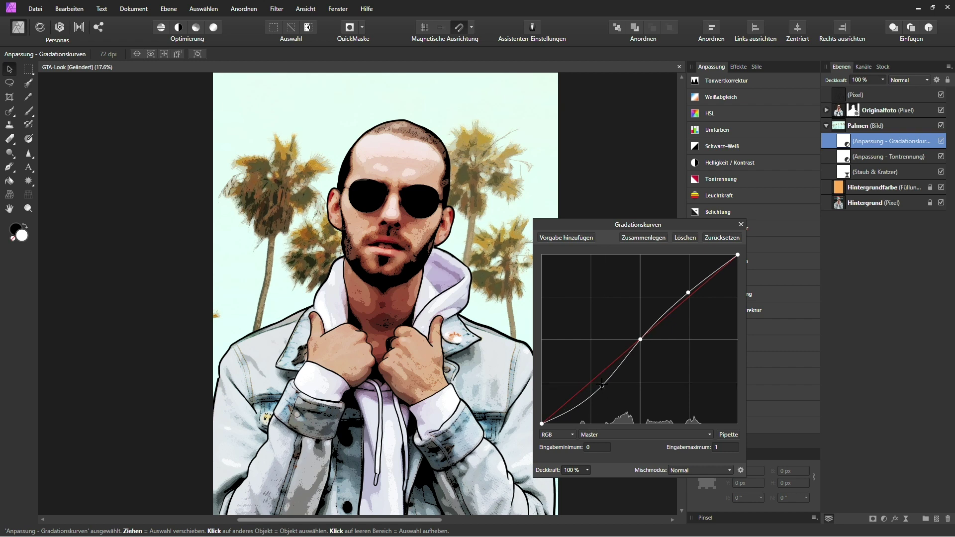
{"action": "left_click_drag", "start_coordinate": [686, 293], "coordinate": [687, 290]}
{"action": "left_click", "coordinate": [740, 225]}
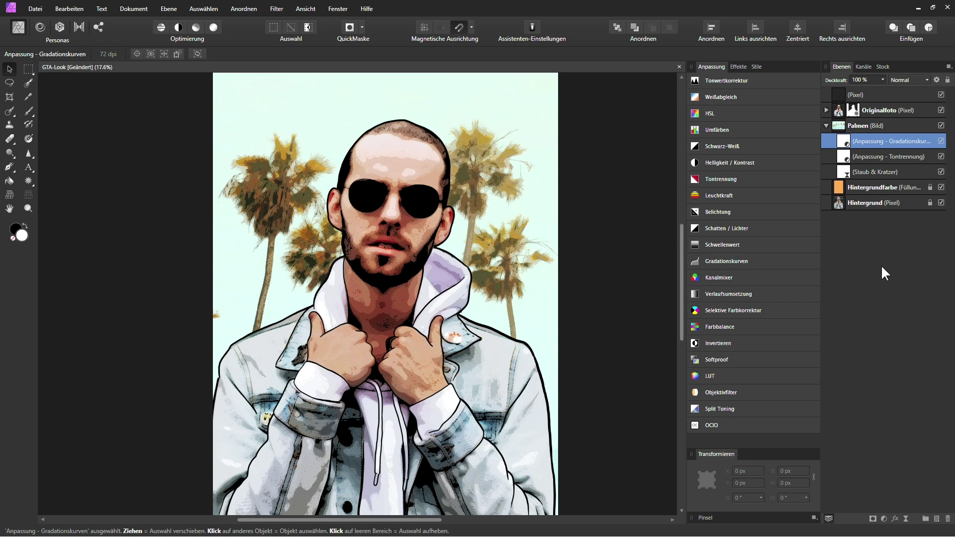
Step: Add an HSL adjustment to the palms with Sättigung verschieben raised to 26 %
{"action": "left_click", "coordinate": [885, 519]}
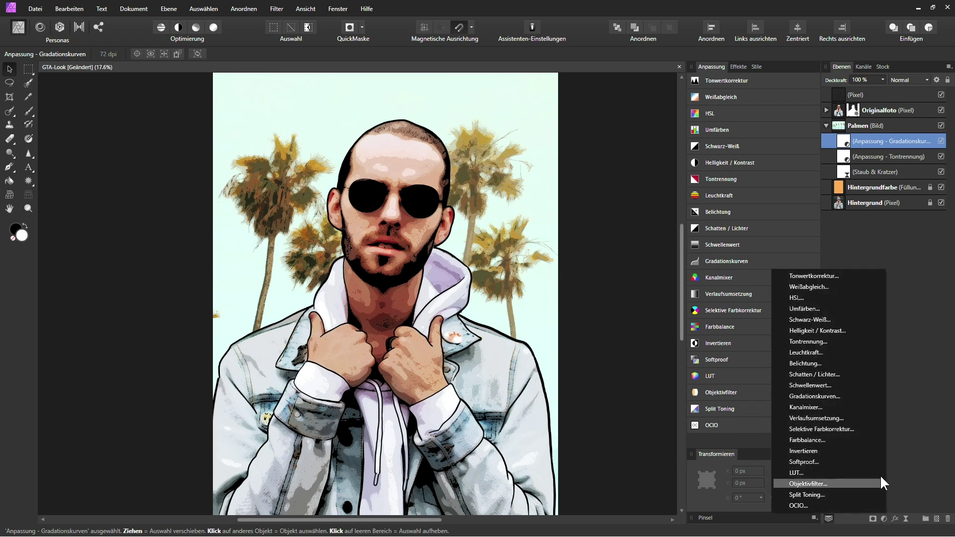
{"action": "left_click", "coordinate": [792, 296]}
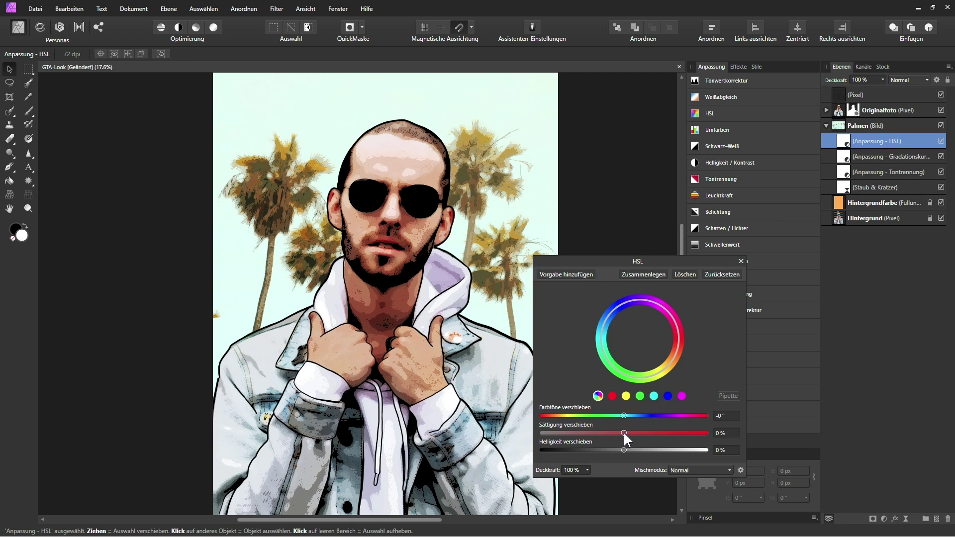
{"action": "left_click_drag", "start_coordinate": [628, 433], "coordinate": [634, 432]}
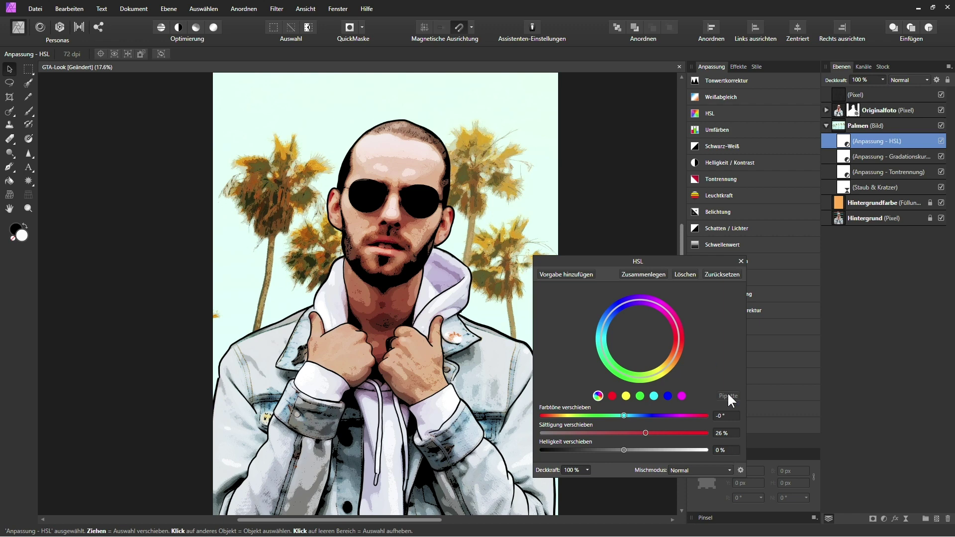
{"action": "left_click", "coordinate": [741, 261]}
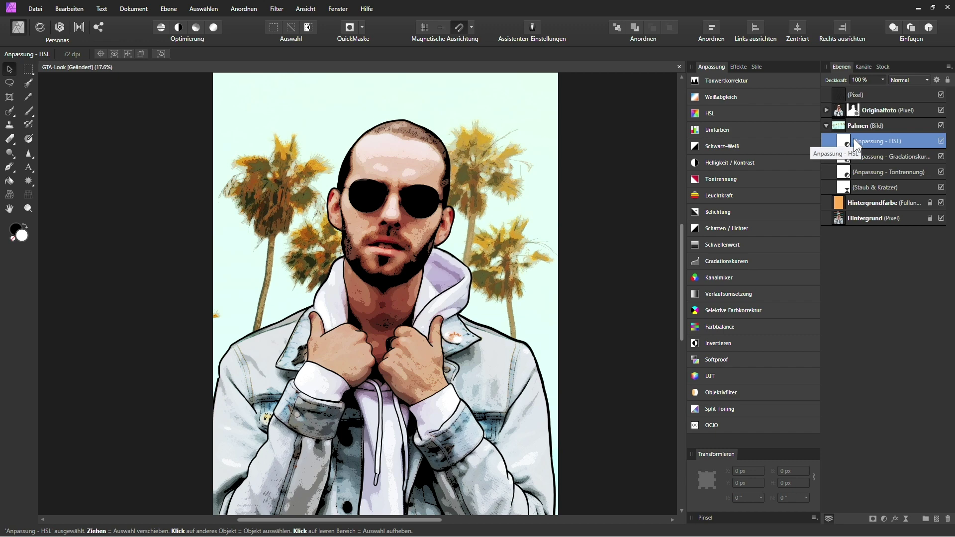
Step: Add a new fill layer inside the Palmen group and bring up its colour chooser
{"action": "left_click", "coordinate": [169, 9]}
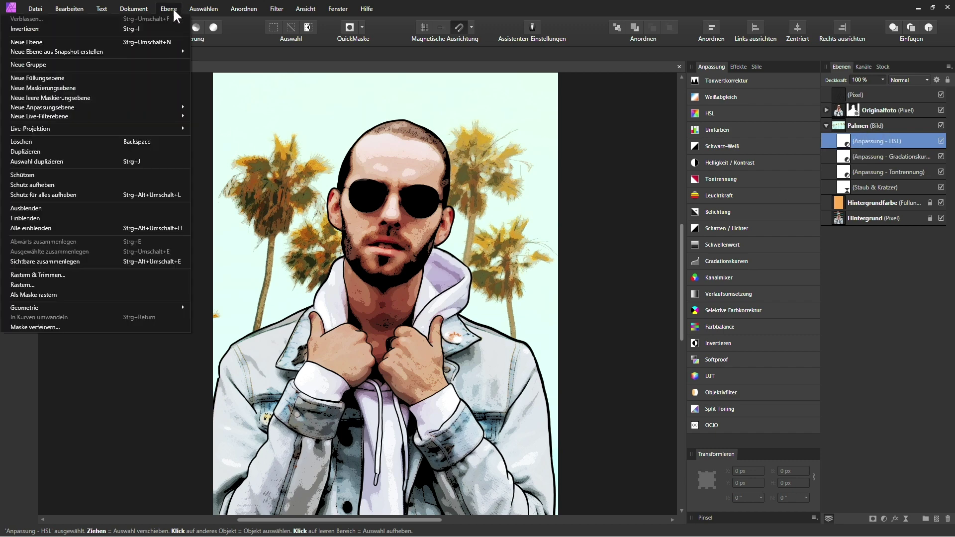
{"action": "left_click", "coordinate": [63, 78]}
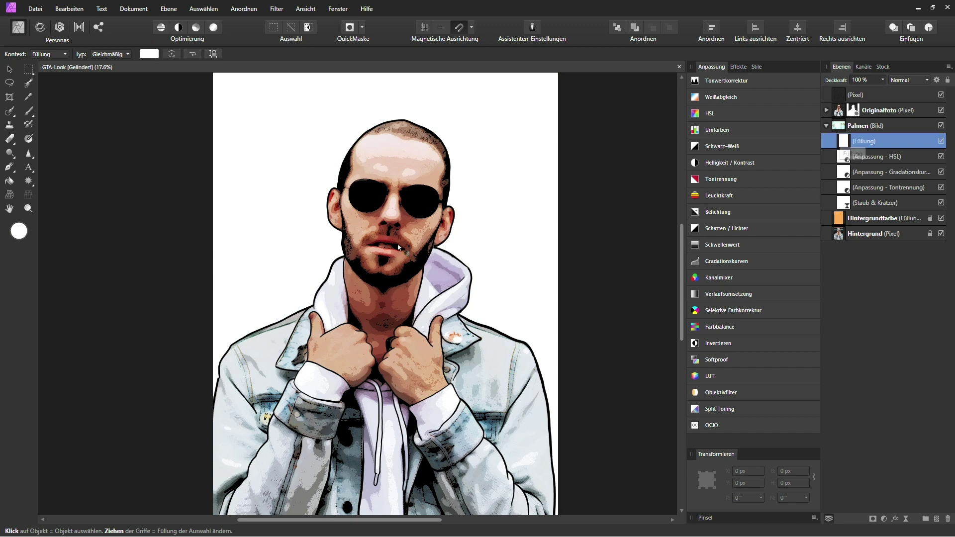
{"action": "left_click", "coordinate": [19, 231]}
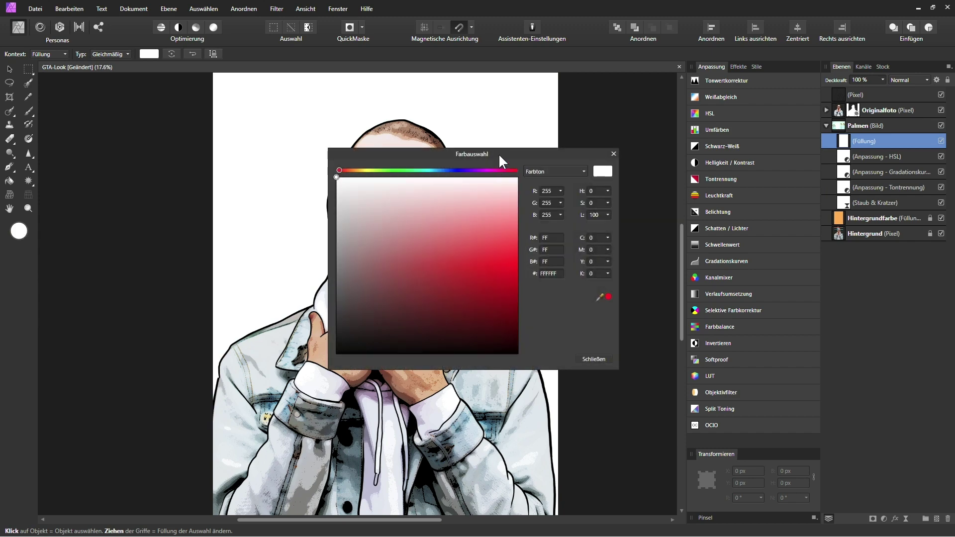
{"action": "left_click_drag", "start_coordinate": [499, 154], "coordinate": [632, 179]}
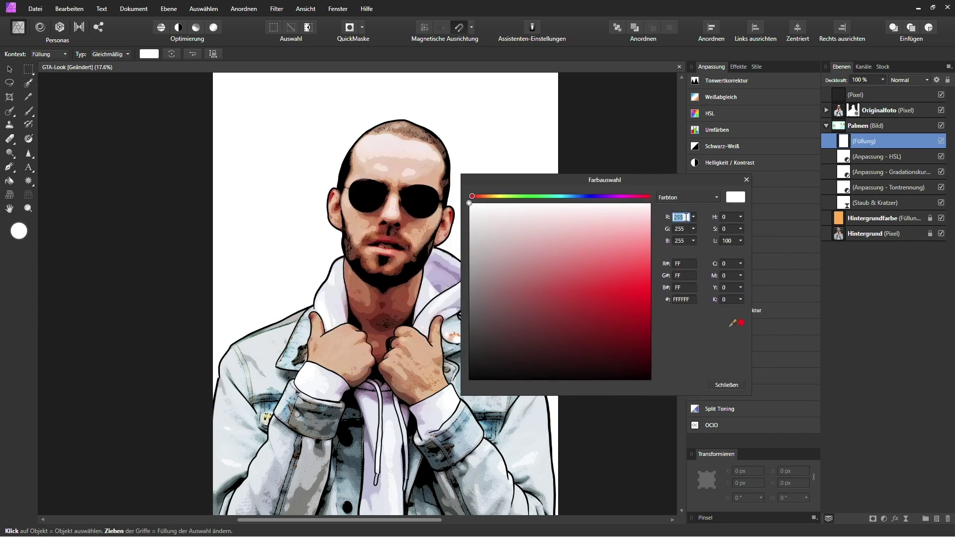
Step: Set the fill colour to red-orange RGB 230, 10, 4
{"action": "left_click", "coordinate": [686, 217]}
{"action": "type", "text": "2"}
{"action": "type", "text": "30"}
{"action": "left_click", "coordinate": [680, 230]}
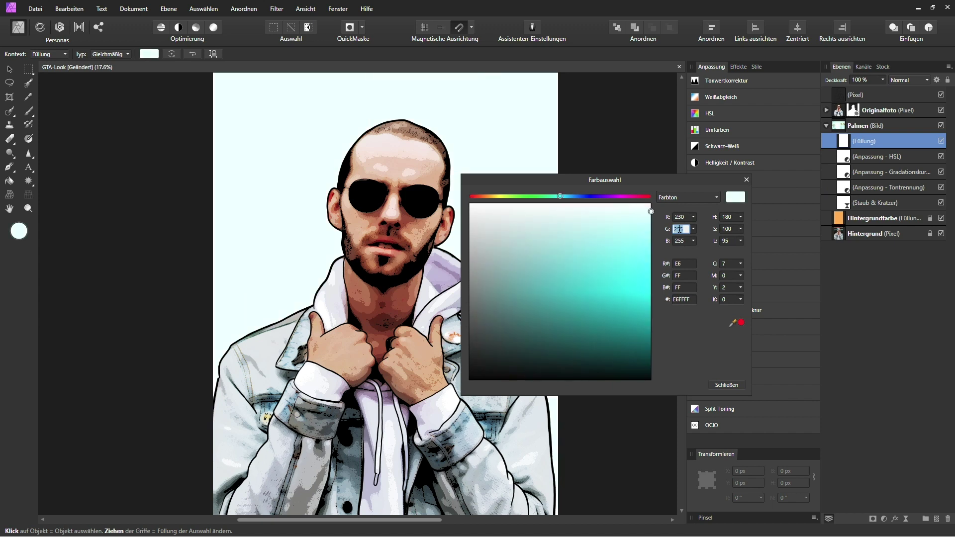
{"action": "type", "text": "108"}
{"action": "left_click", "coordinate": [680, 239]}
{"action": "type", "text": "4"}
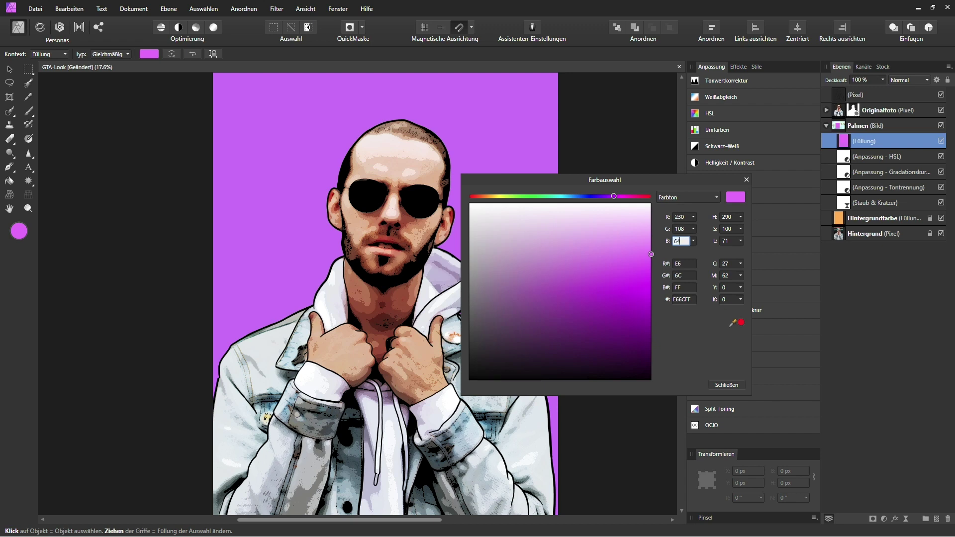
{"action": "left_click", "coordinate": [725, 385]}
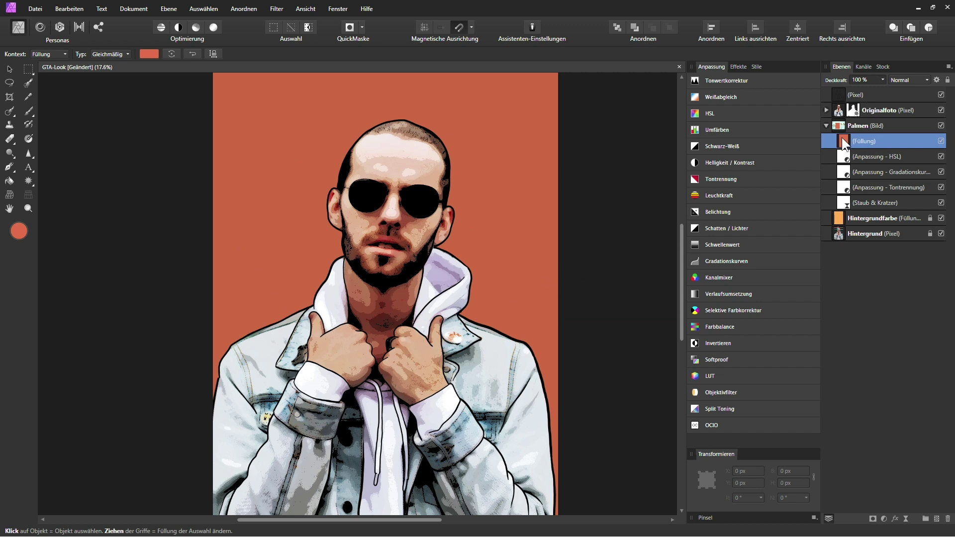
Step: Blend the Füllung layer in Lineares Licht mode, toggling its visibility to compare the red-orange palms
{"action": "left_click", "coordinate": [911, 80]}
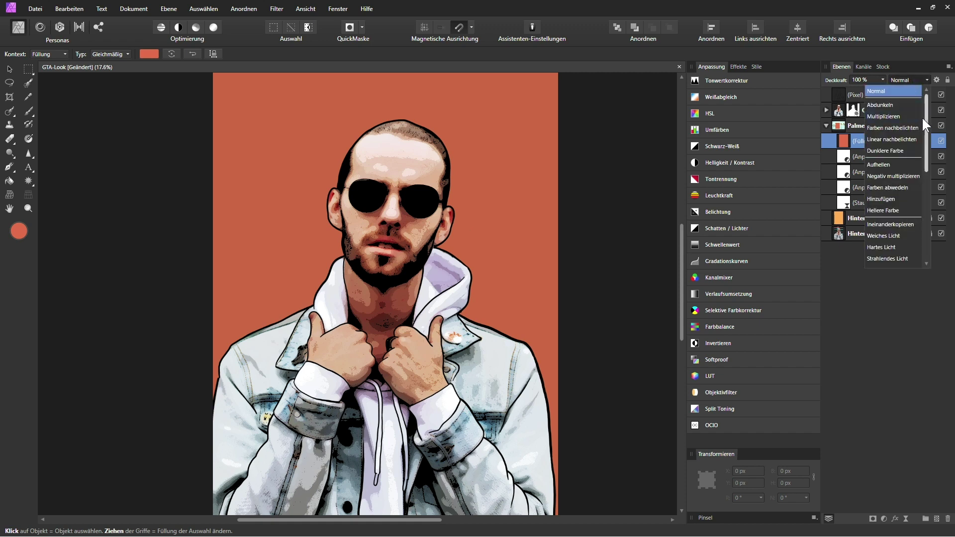
{"action": "left_click_drag", "start_coordinate": [926, 130], "coordinate": [927, 166]}
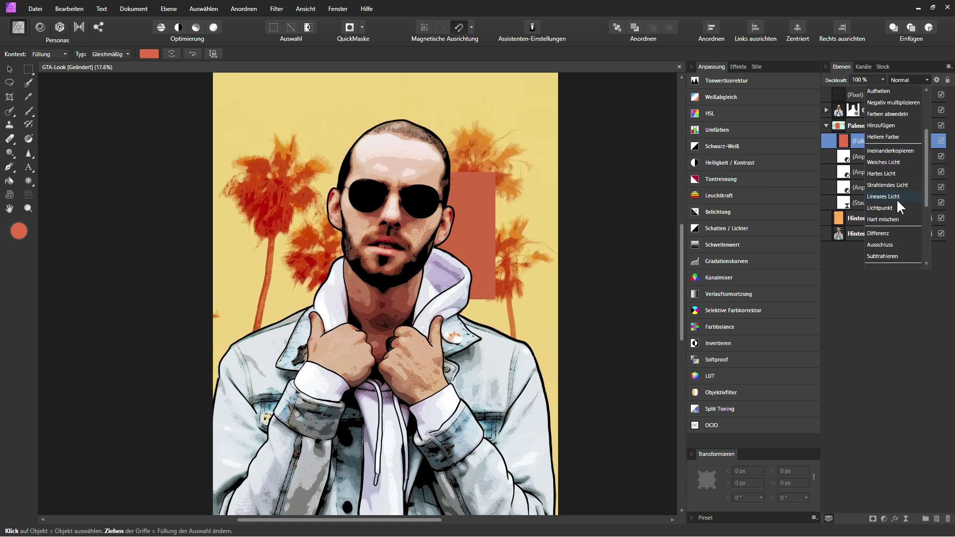
{"action": "left_click", "coordinate": [896, 196]}
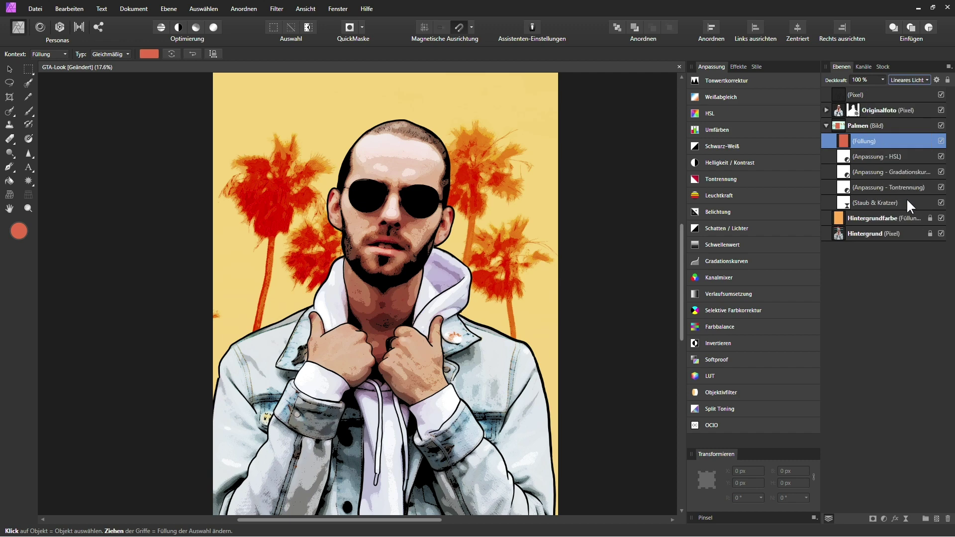
{"action": "left_click", "coordinate": [941, 141]}
{"action": "left_click", "coordinate": [942, 141]}
{"action": "scroll", "coordinate": [421, 254], "scroll_direction": "down", "scroll_amount": 2}
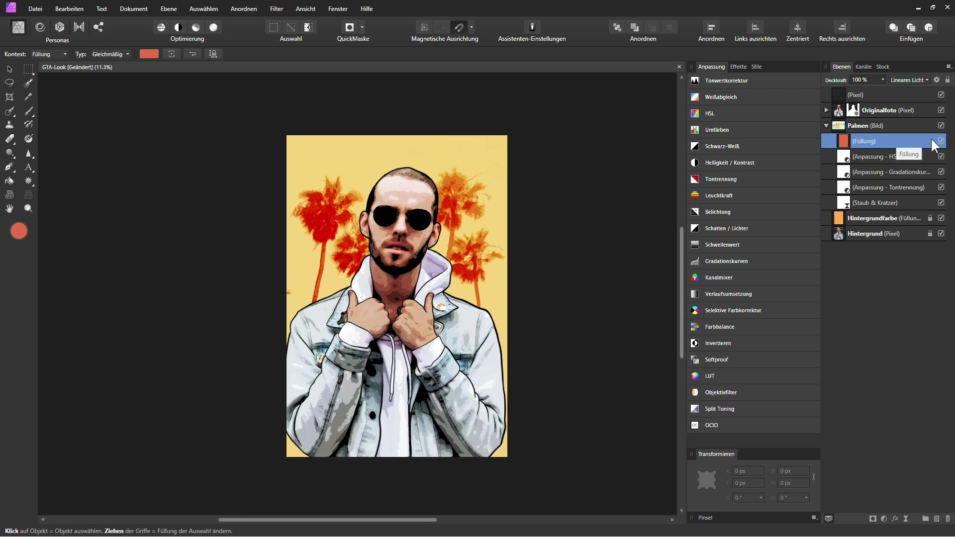
{"action": "left_click", "coordinate": [941, 142]}
{"action": "left_click", "coordinate": [941, 142]}
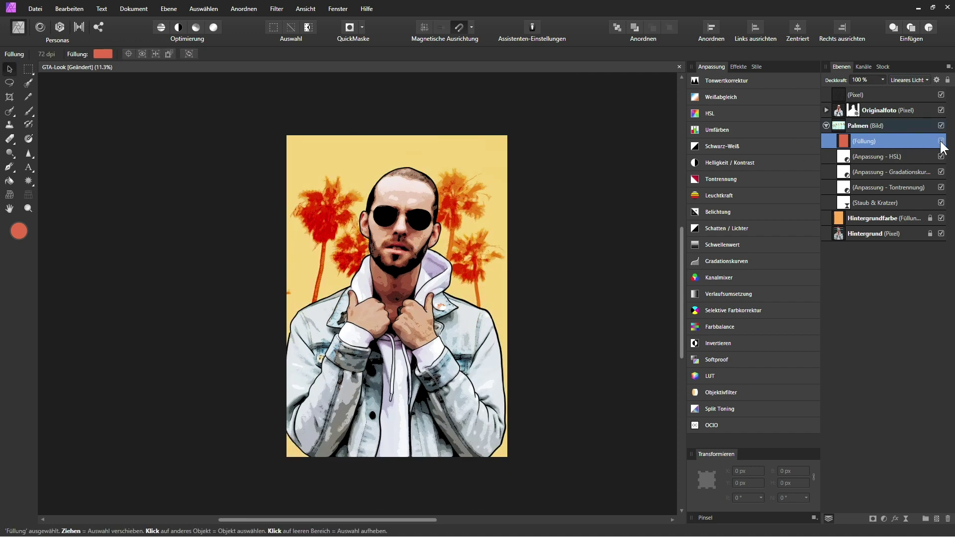
{"action": "left_click", "coordinate": [941, 141]}
{"action": "left_click", "coordinate": [941, 141]}
Step: Duplicate the red fill, move the copy above Originalfoto, and lower its opacity toward 19 %
{"action": "key", "text": "ctrl+j"}
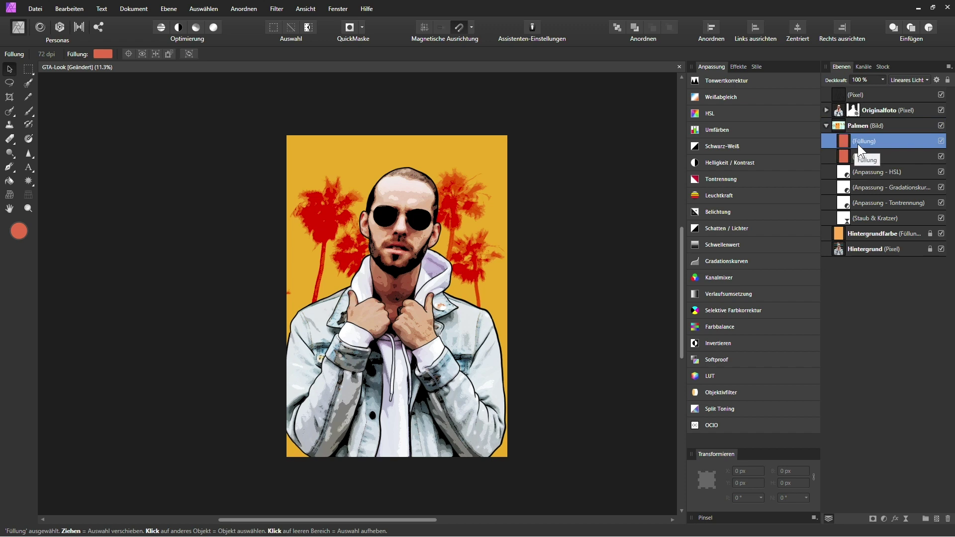
{"action": "left_click_drag", "start_coordinate": [843, 138], "coordinate": [835, 107]}
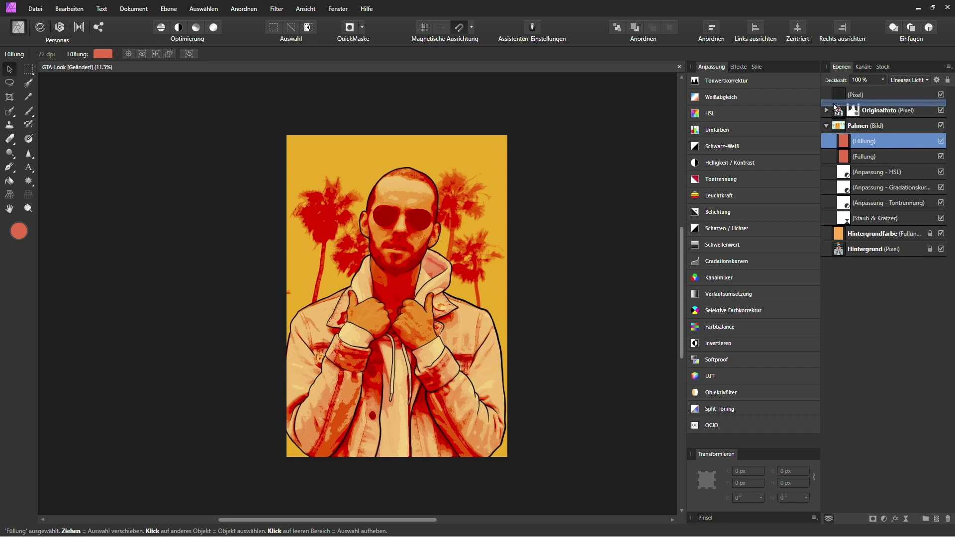
{"action": "left_click_drag", "start_coordinate": [834, 106], "coordinate": [876, 117]}
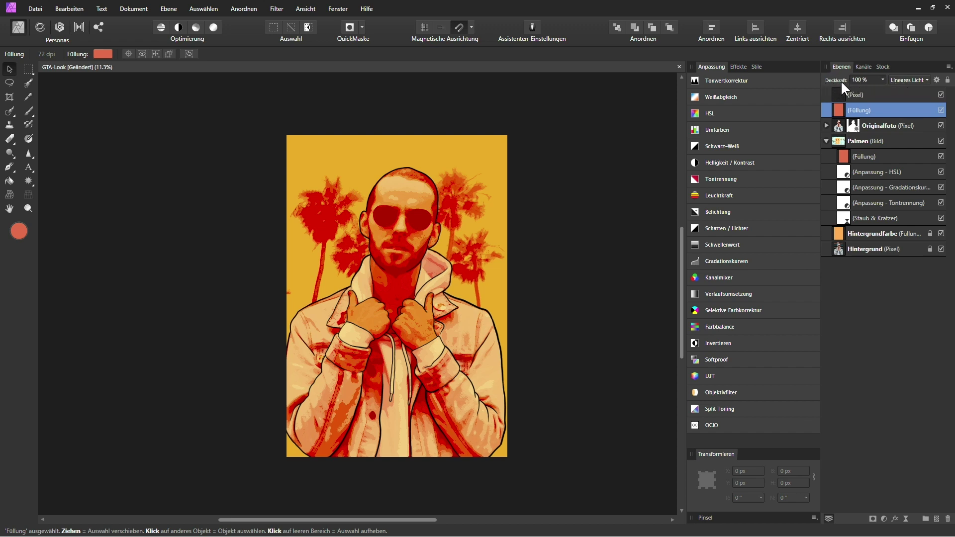
{"action": "mouse_move", "coordinate": [842, 81]}
{"action": "left_mouse_down"}
{"action": "mouse_move", "coordinate": [826, 80]}
{"action": "mouse_move", "coordinate": [840, 86]}
{"action": "left_mouse_up"}
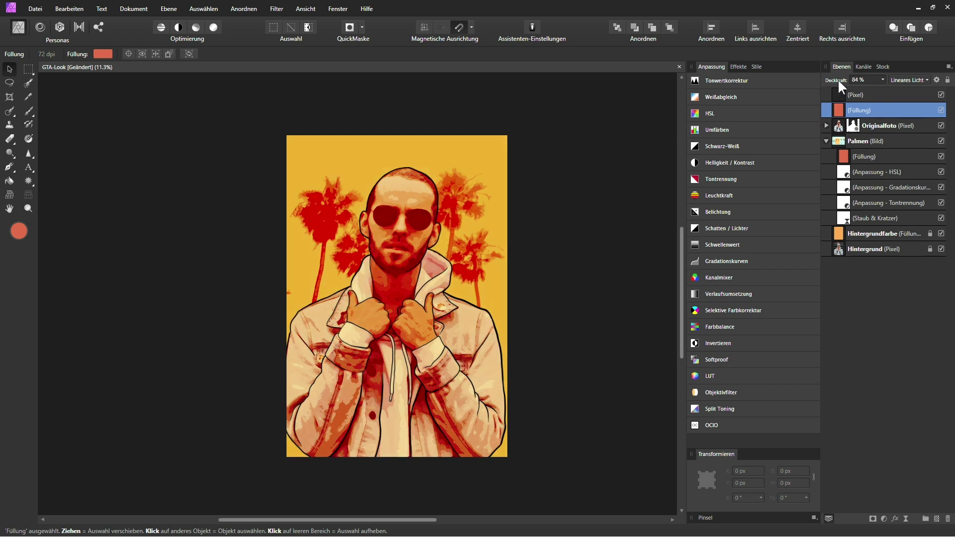
{"action": "left_click", "coordinate": [867, 80]}
Step: Apply 19 % opacity to the fill copy, then zoom in on the head in GTA-Look_Backup
{"action": "key", "text": "Return"}
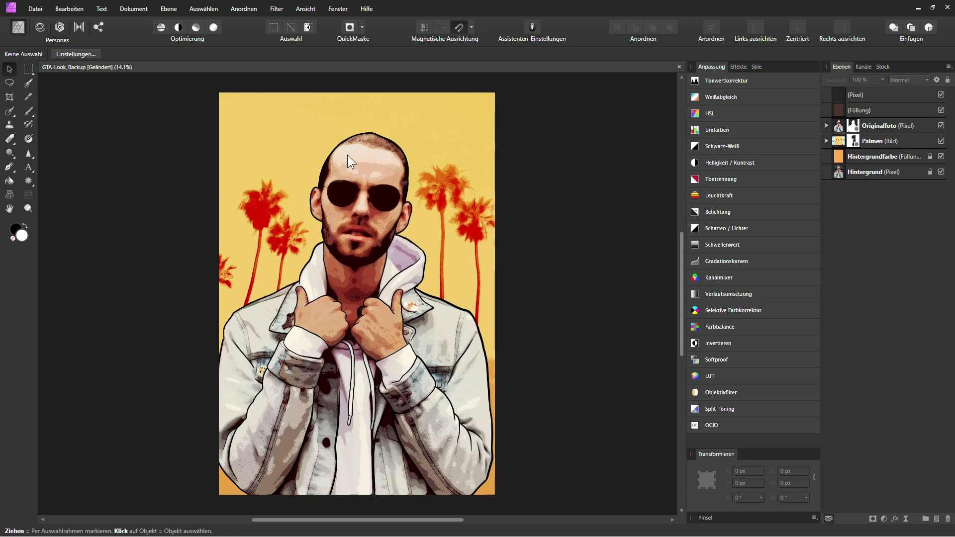
{"action": "scroll", "coordinate": [348, 155], "scroll_direction": "up", "scroll_amount": 2}
{"action": "scroll", "coordinate": [354, 143], "scroll_direction": "up", "scroll_amount": 3}
{"action": "scroll", "coordinate": [354, 144], "scroll_direction": "up", "scroll_amount": 1}
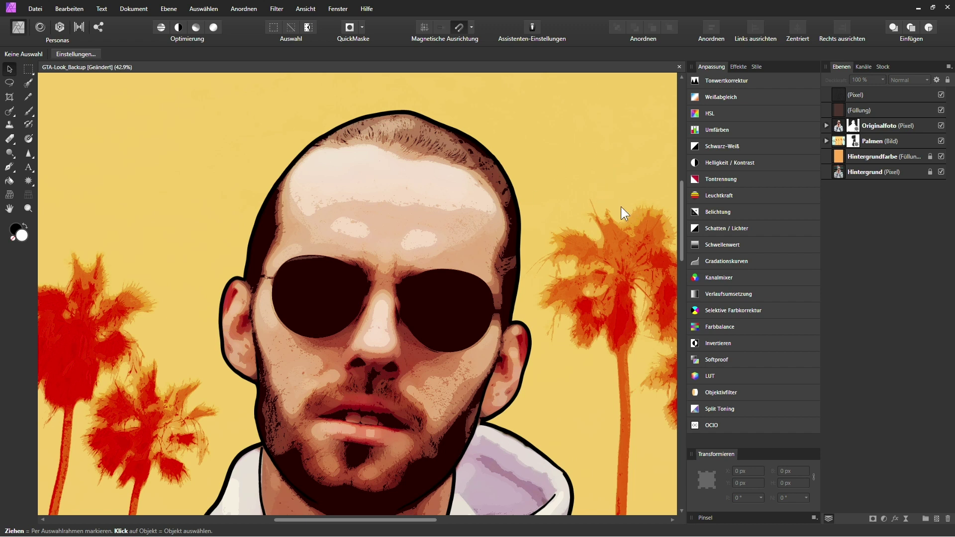
Step: Add a monochrome Rauschen hinzufügen live filter on the top Pixel layer at about 17 % intensity, then fit the image in view
{"action": "left_click", "coordinate": [860, 94]}
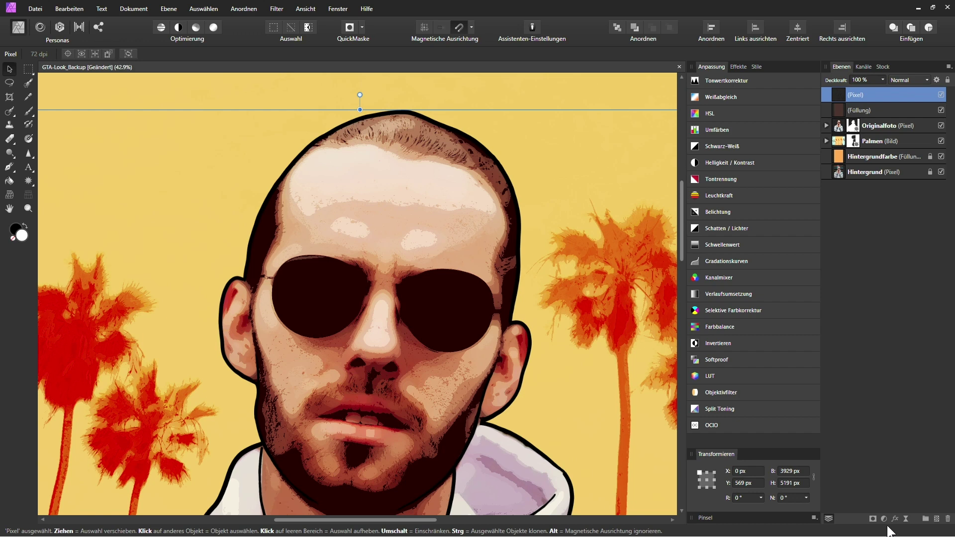
{"action": "left_click", "coordinate": [906, 519]}
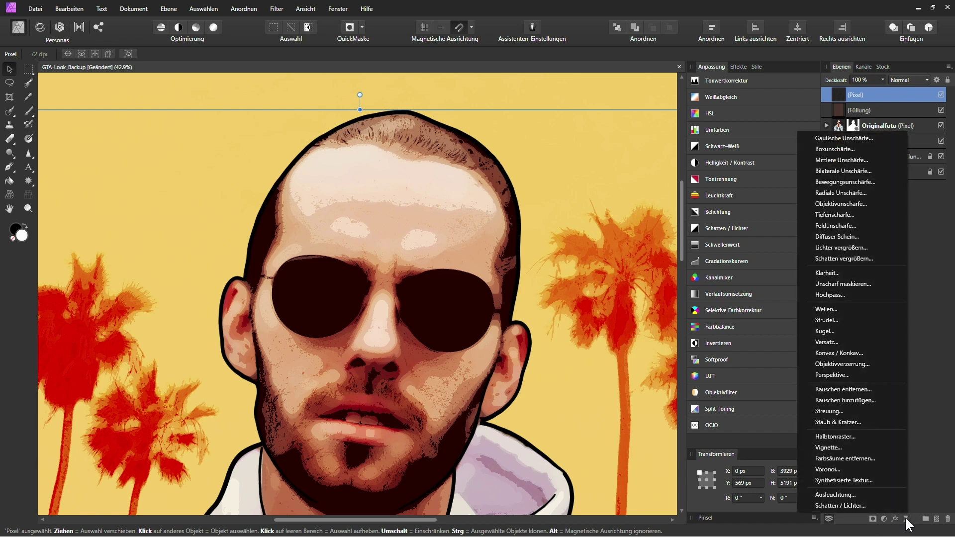
{"action": "left_click", "coordinate": [855, 401]}
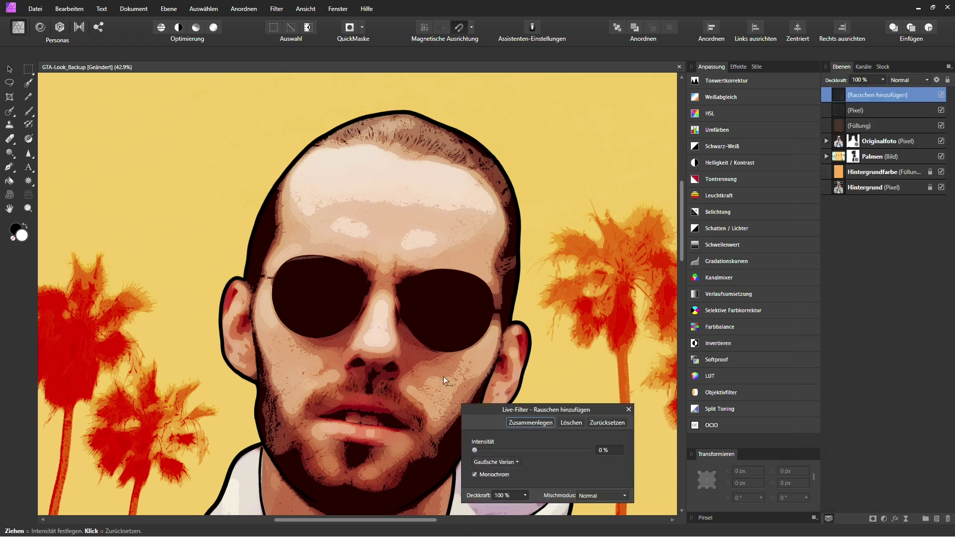
{"action": "left_click_drag", "start_coordinate": [535, 409], "coordinate": [530, 383]}
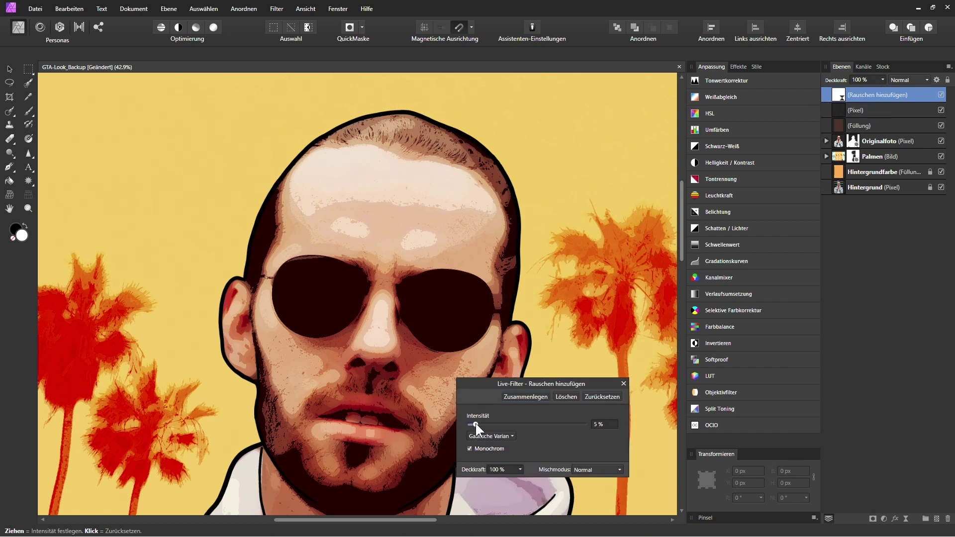
{"action": "left_click_drag", "start_coordinate": [476, 425], "coordinate": [485, 424]}
{"action": "left_click_drag", "start_coordinate": [484, 426], "coordinate": [485, 426]}
{"action": "left_click", "coordinate": [624, 384]}
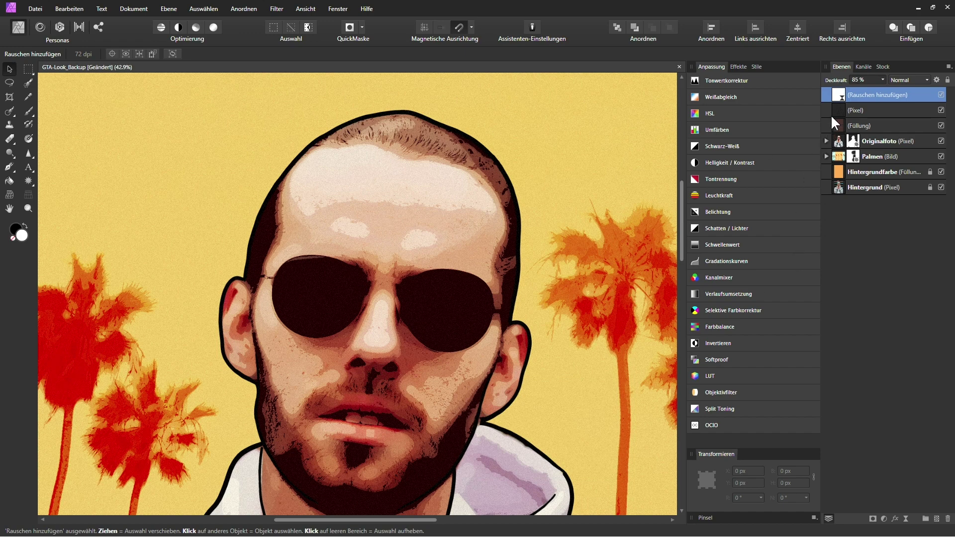
{"action": "left_click", "coordinate": [839, 94]}
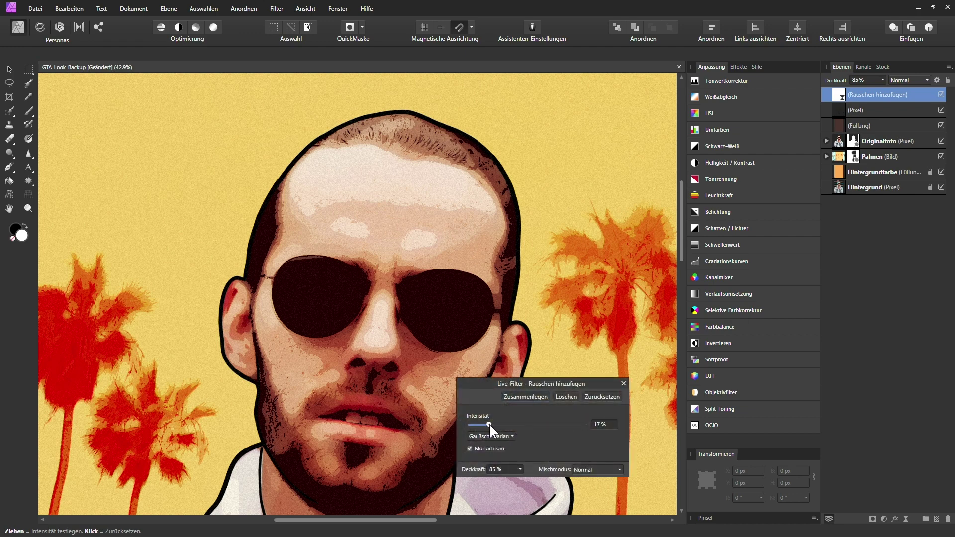
{"action": "left_click", "coordinate": [624, 383]}
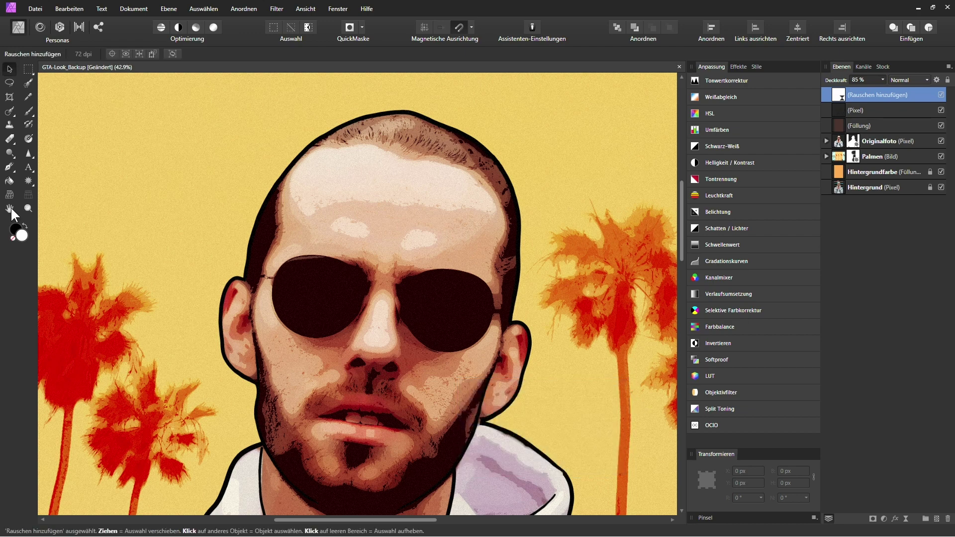
{"action": "key", "text": "ctrl+0"}
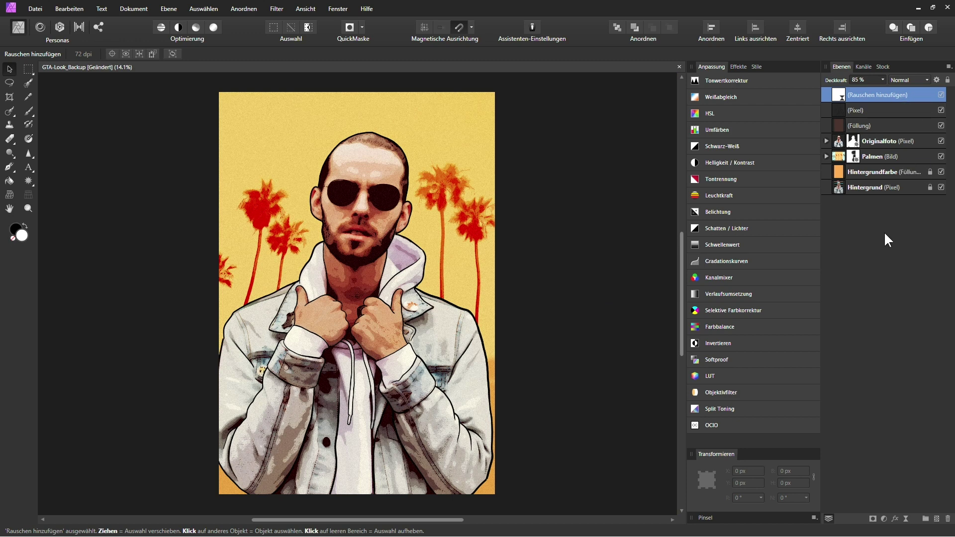
{"action": "left_click", "coordinate": [869, 172], "text": "shift"}
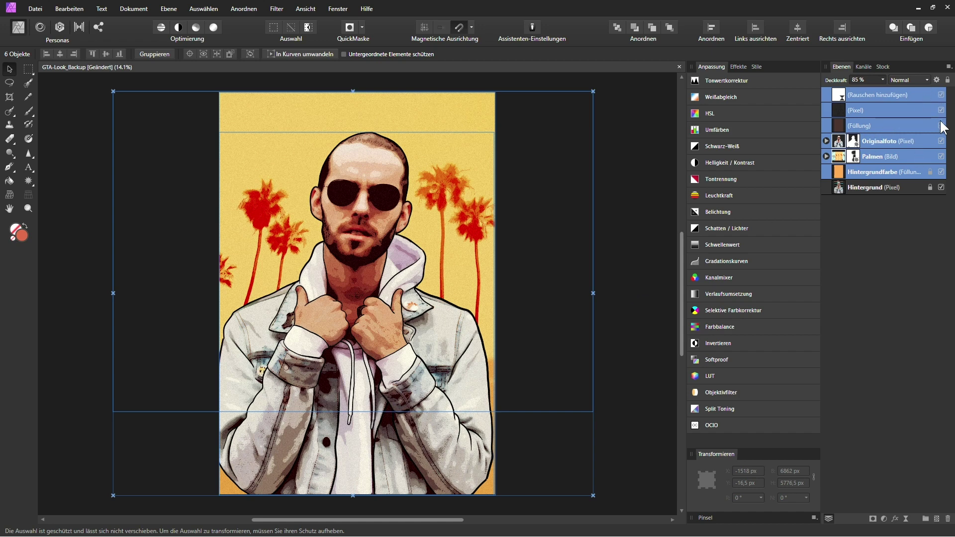
{"action": "left_click_drag", "start_coordinate": [941, 94], "coordinate": [941, 172]}
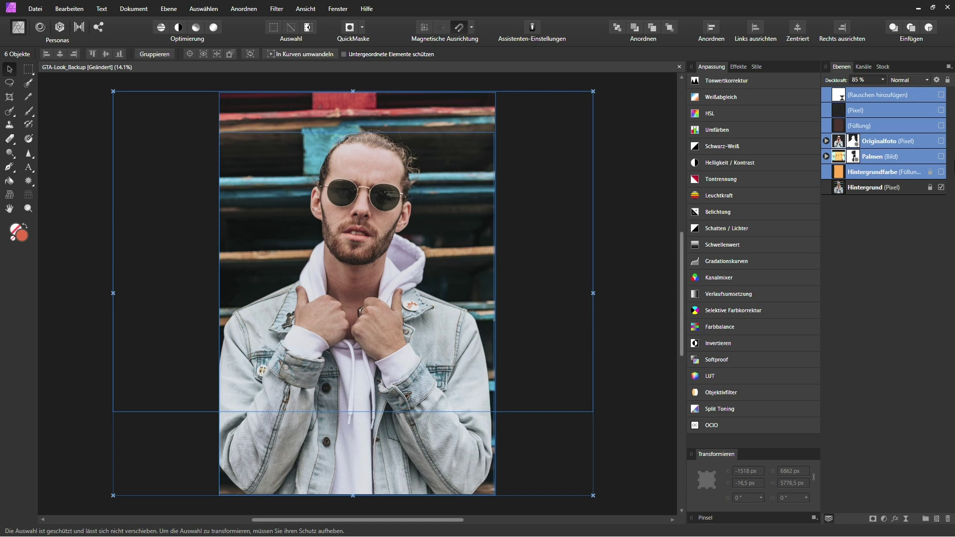
{"action": "left_click", "coordinate": [941, 171]}
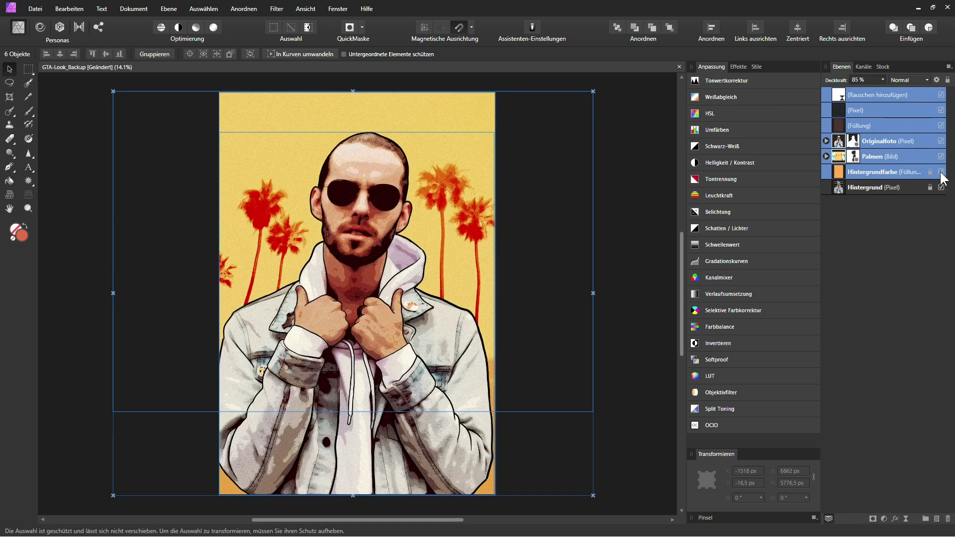
{"action": "left_click", "coordinate": [940, 172]}
{"action": "left_click", "coordinate": [941, 172]}
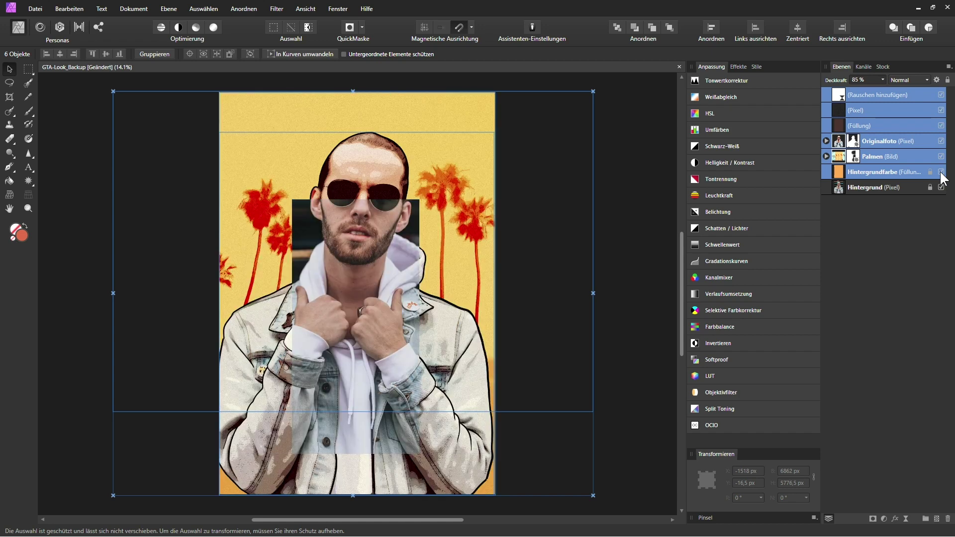
{"action": "left_click", "coordinate": [941, 172]}
{"action": "left_click", "coordinate": [941, 173]}
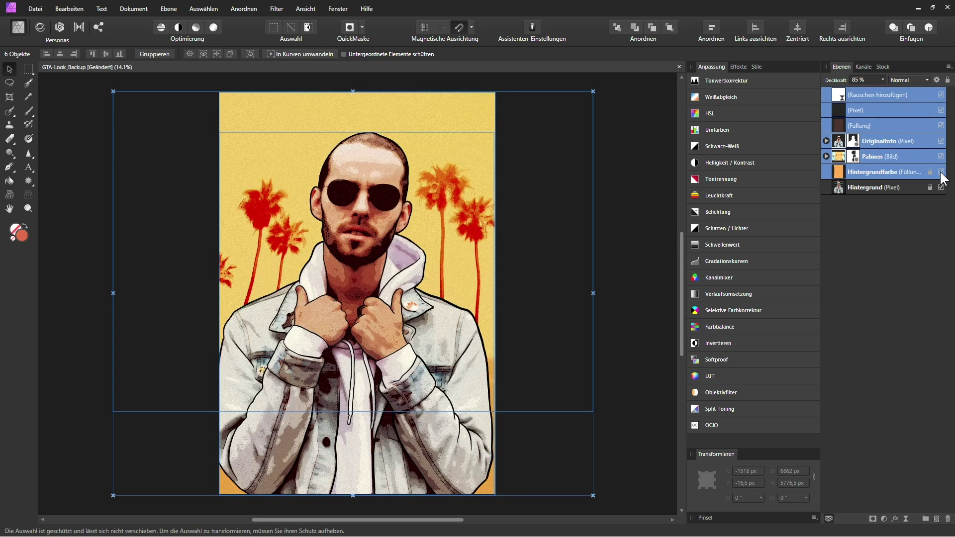
{"action": "left_click", "coordinate": [628, 292]}
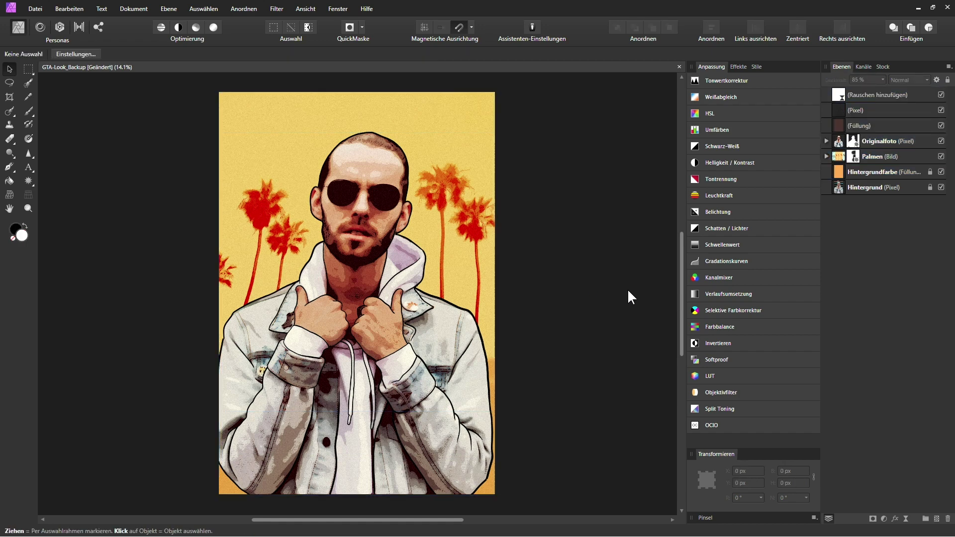